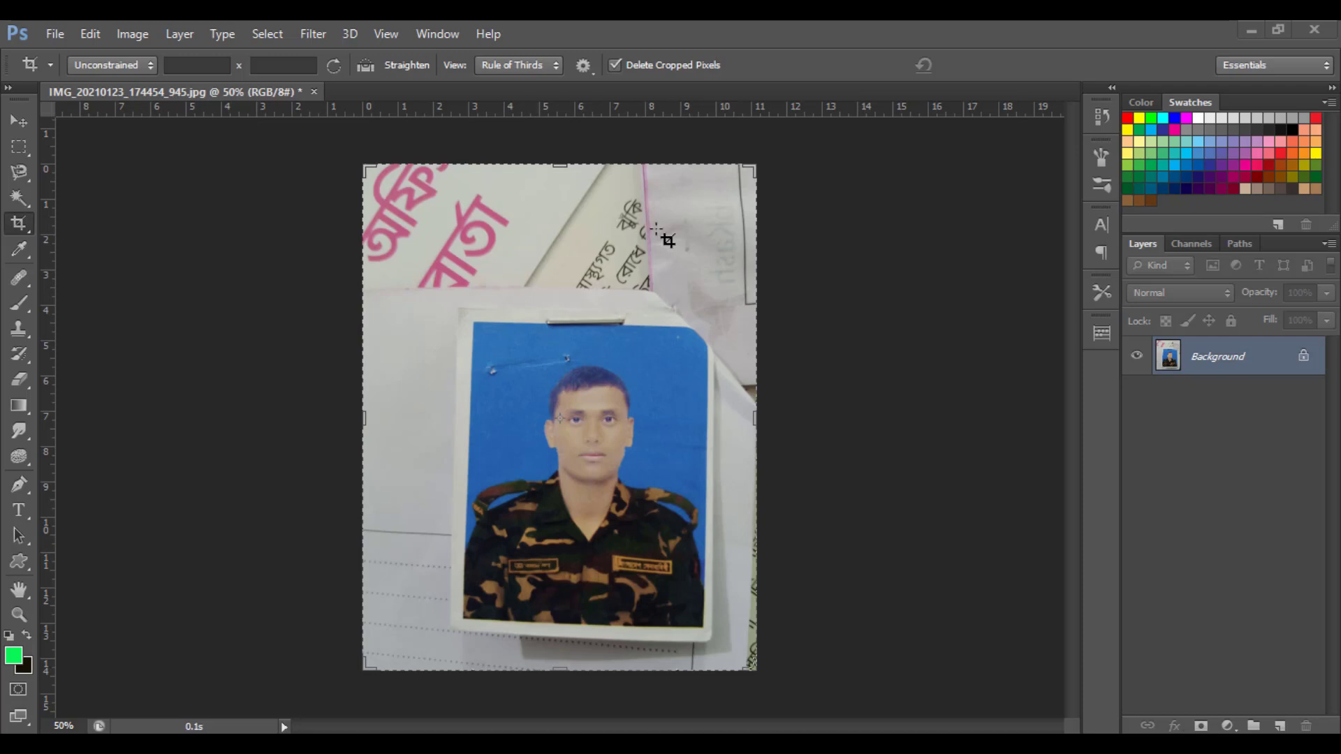
Step: Zoom in on the photo to frame it for cropping
click(818, 264)
key(ctrl+plus)
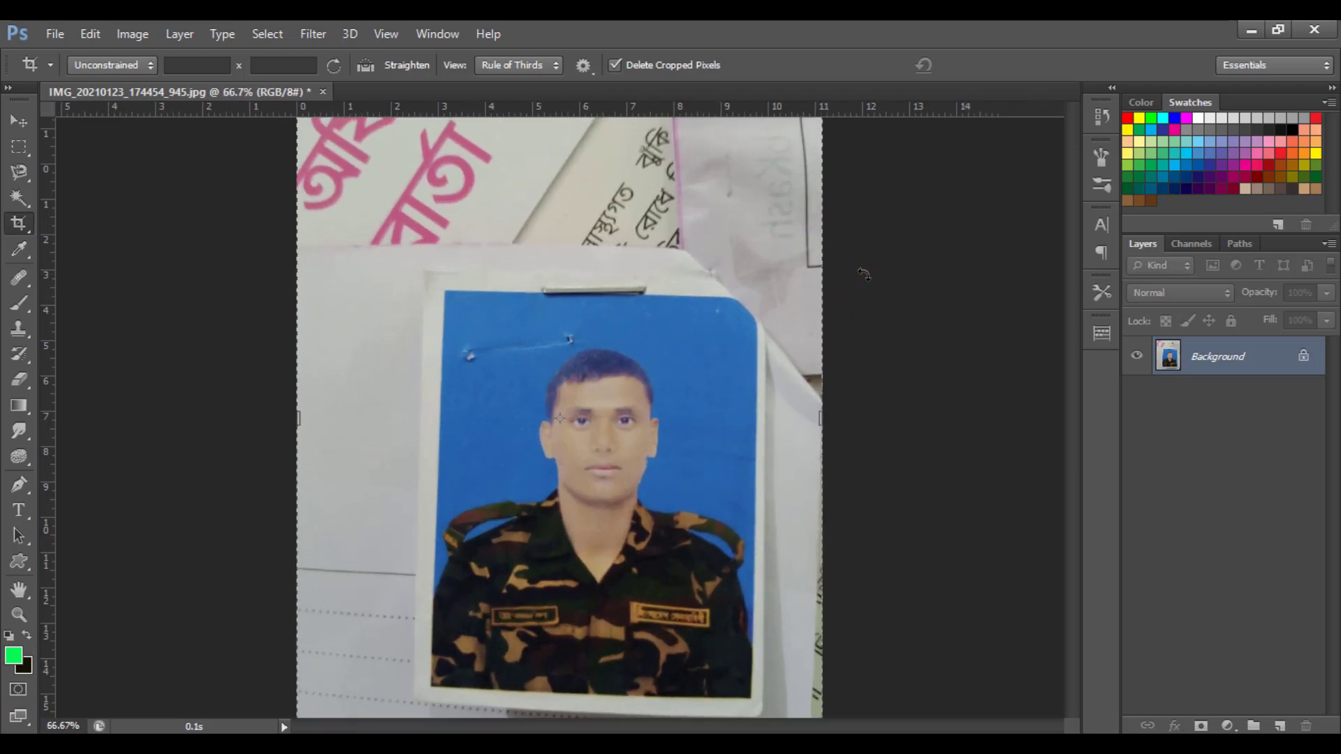
key(ctrl+plus)
key(ctrl+minus)
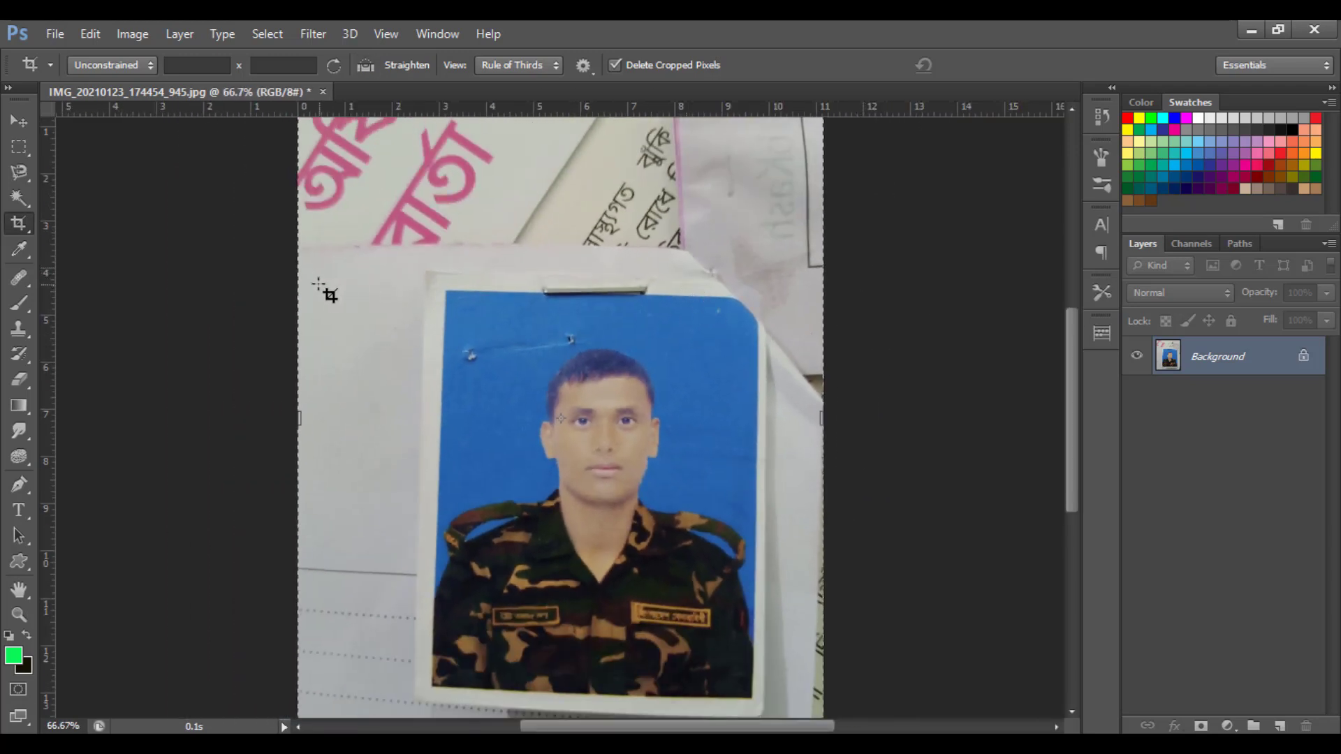
Step: Choose the standard Crop Tool and enter a 35 mm × 45 mm crop size
click(14, 225)
scroll(567, 419, down, 2)
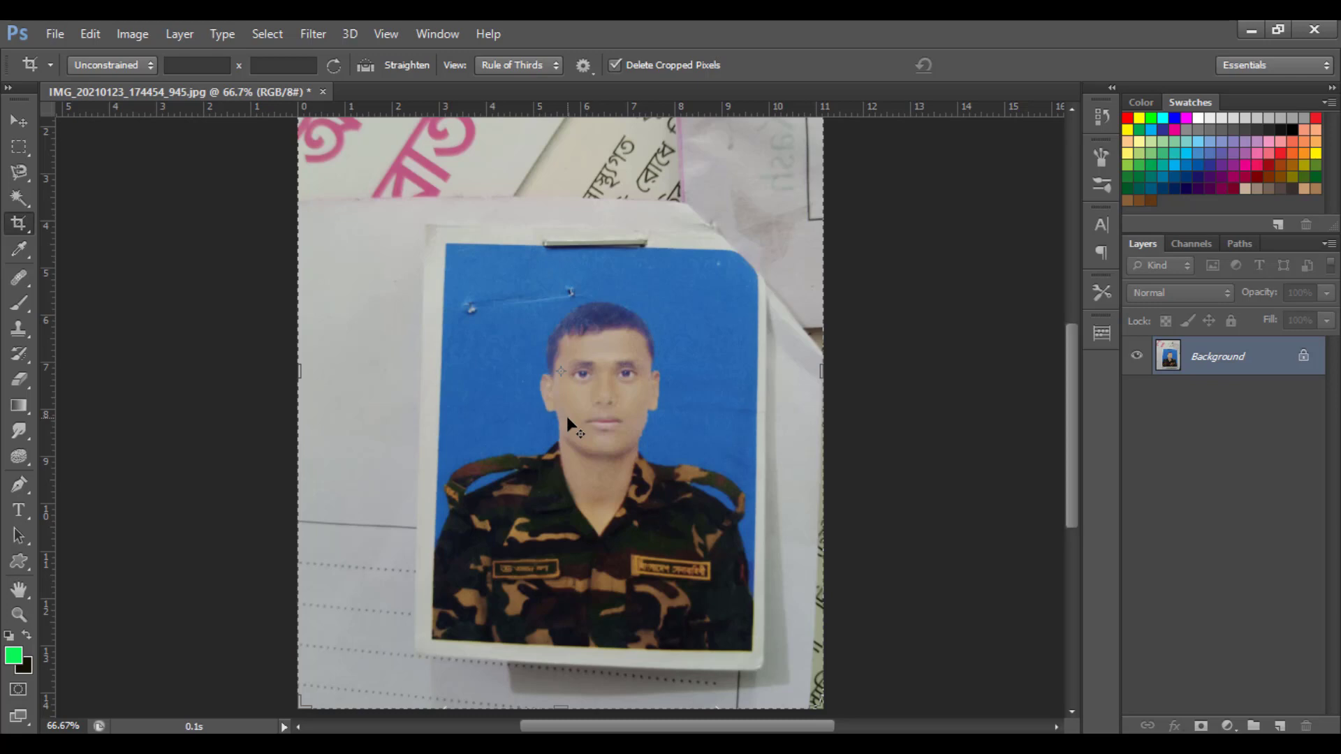
right_click(17, 226)
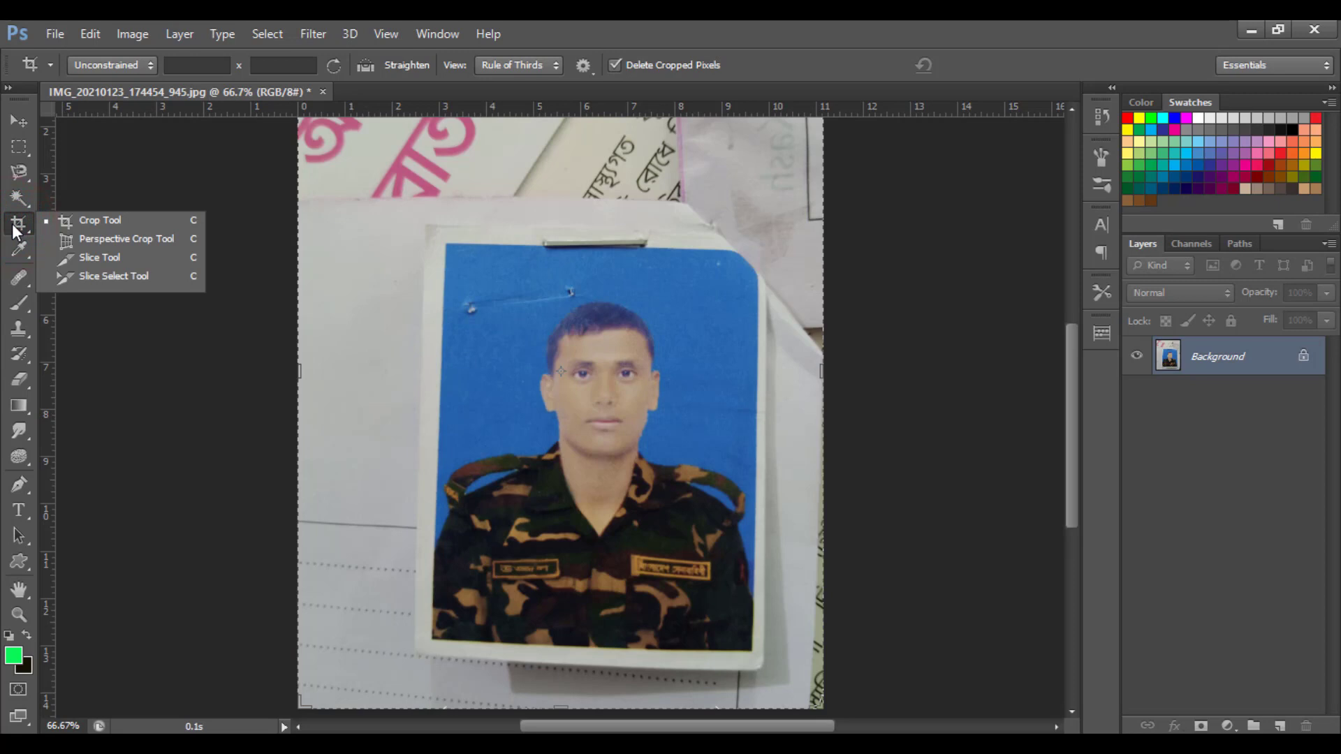
click(12, 225)
right_click(12, 225)
click(104, 224)
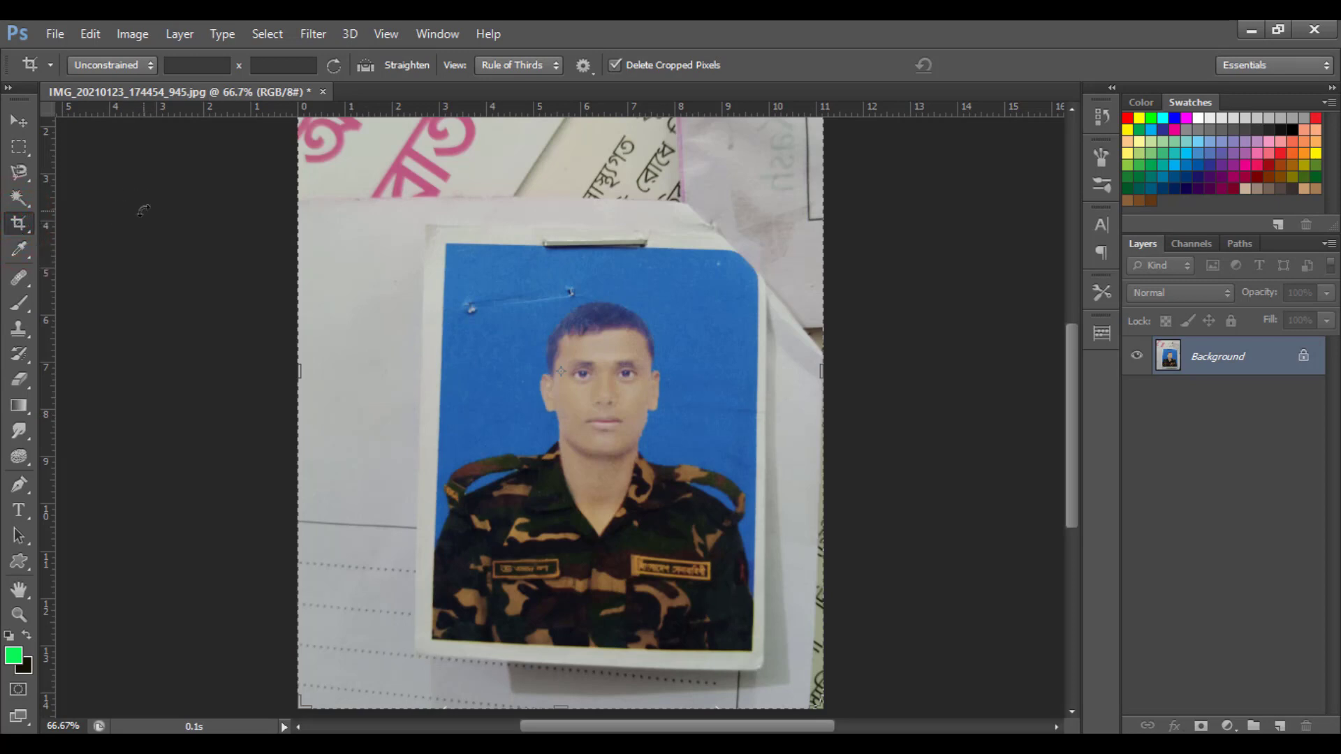
click(199, 65)
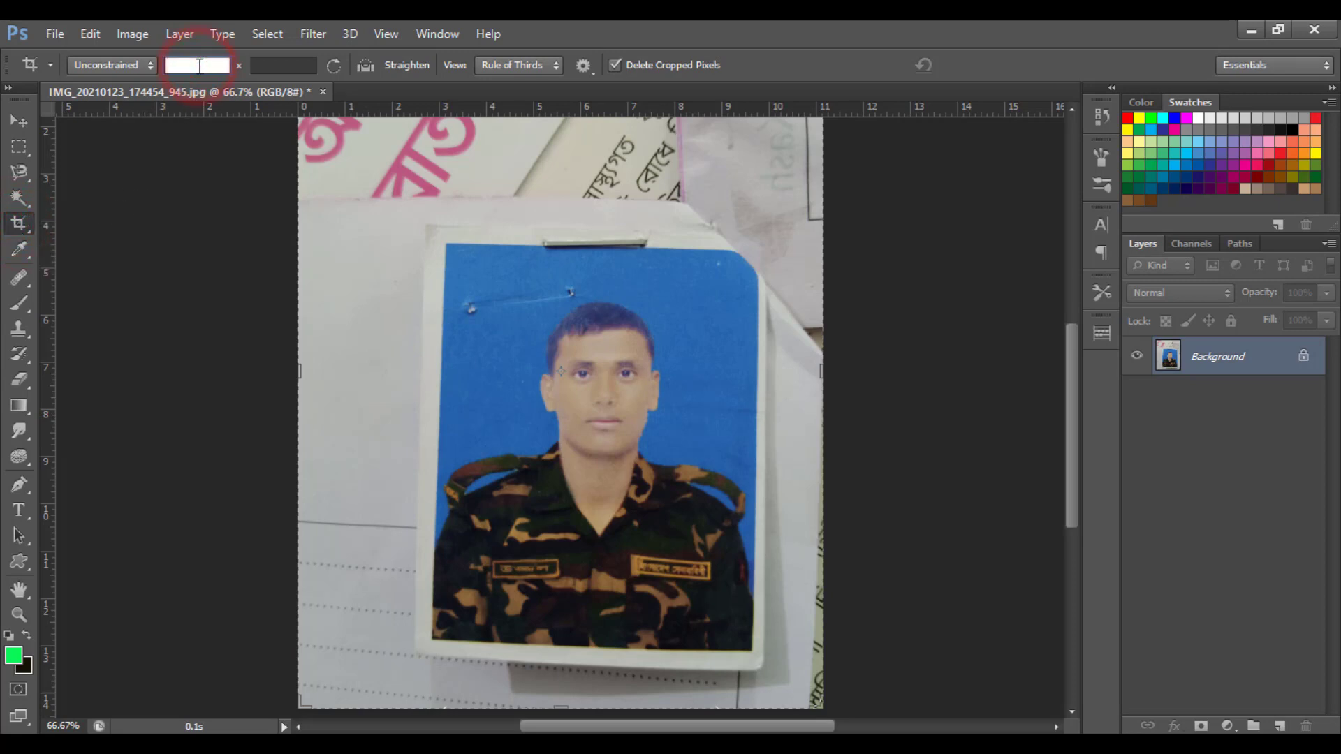
text(35)
key(Tab)
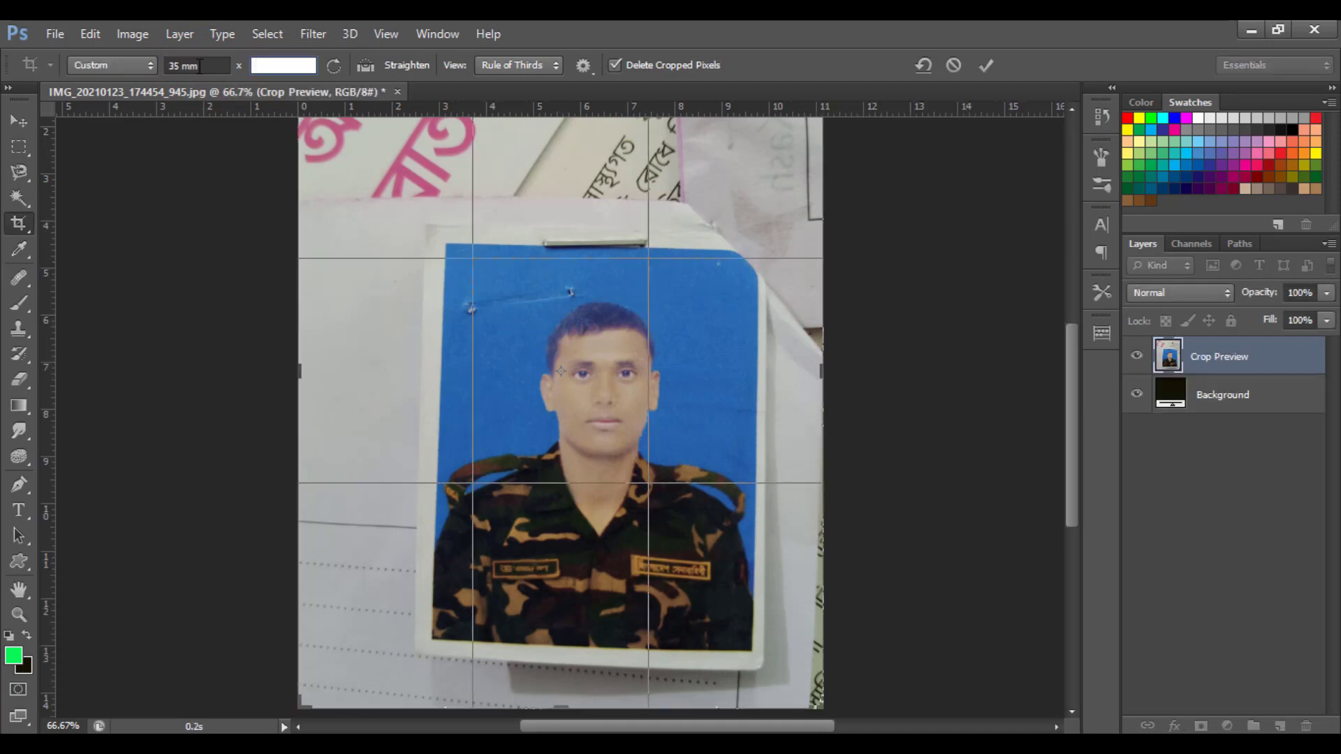
text(45mm)
key(ctrl+minus)
key(ctrl+minus)
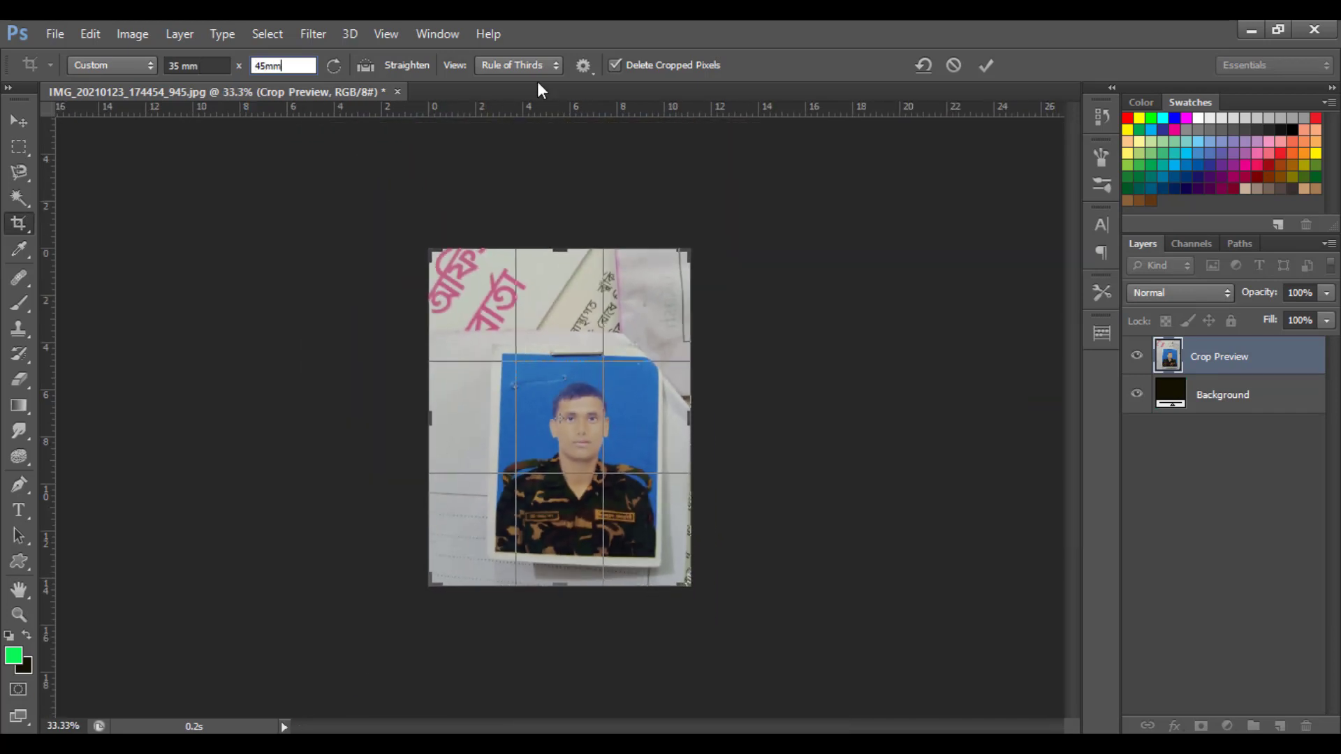
key(ctrl+plus)
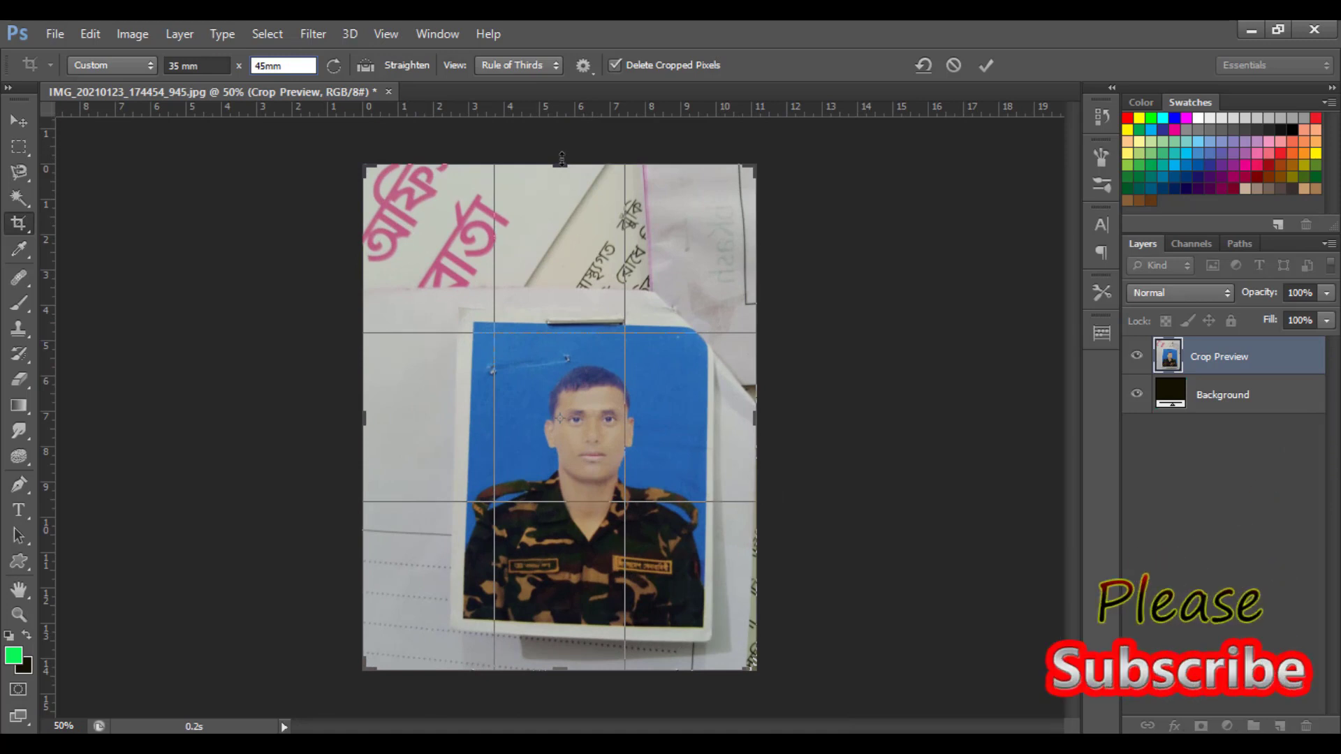
Step: Fit the 35×45 mm frame over the portrait, straighten it about 2.5°, and apply the crop
drag(561, 160, 566, 233)
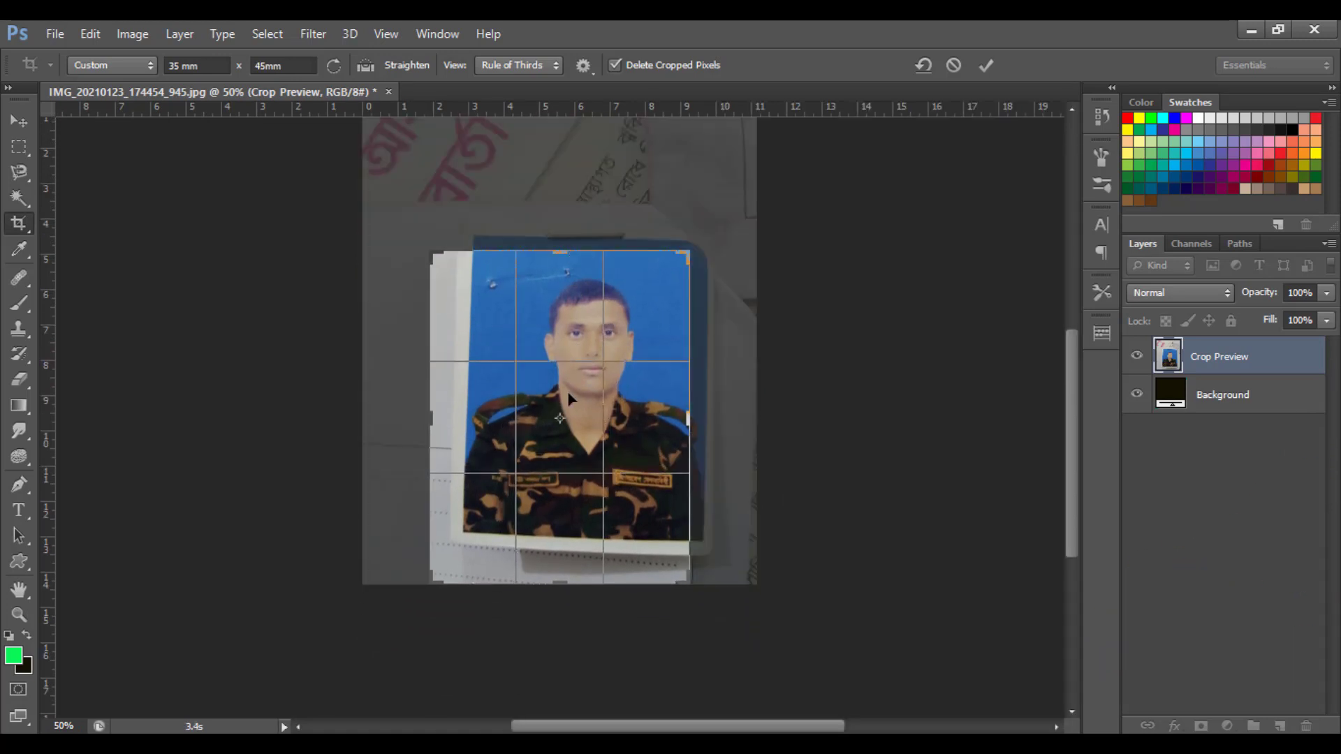
drag(569, 394, 538, 438)
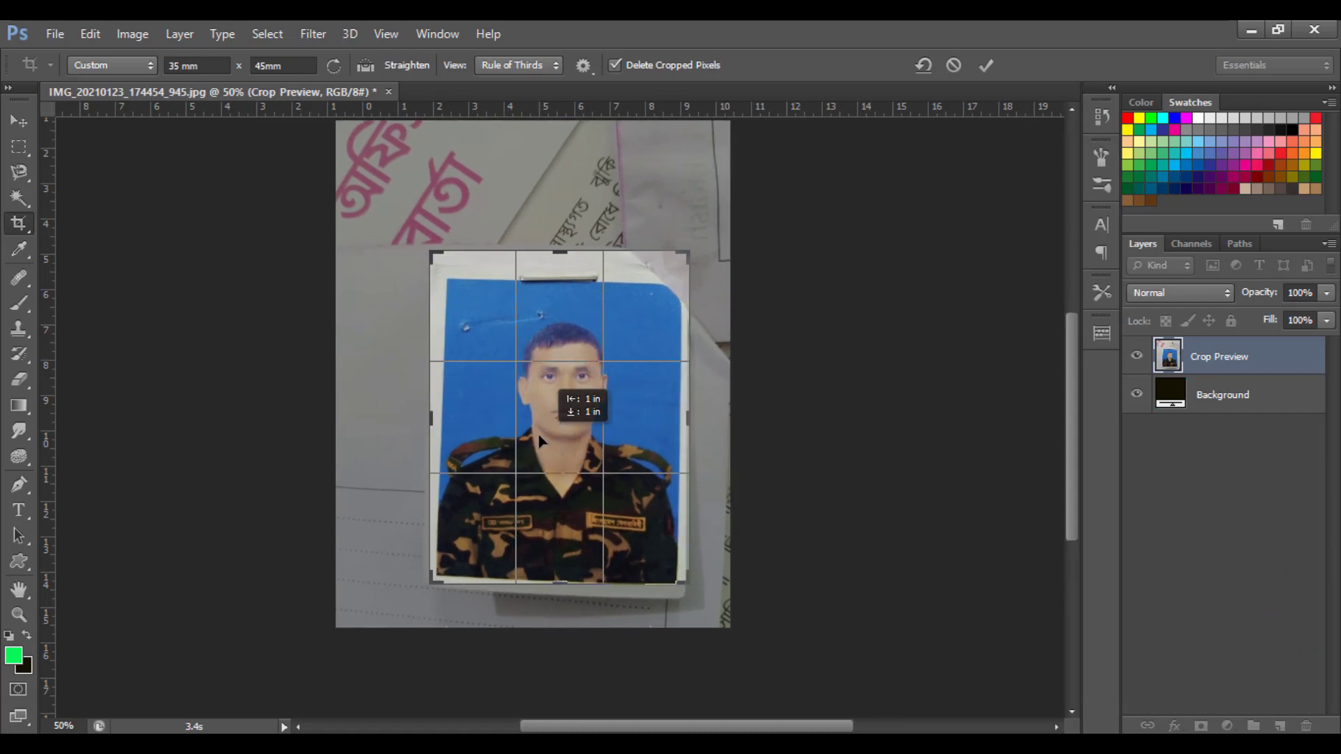
mouse_move(721, 563)
mouse_down()
mouse_move(721, 577)
mouse_move(739, 571)
mouse_up()
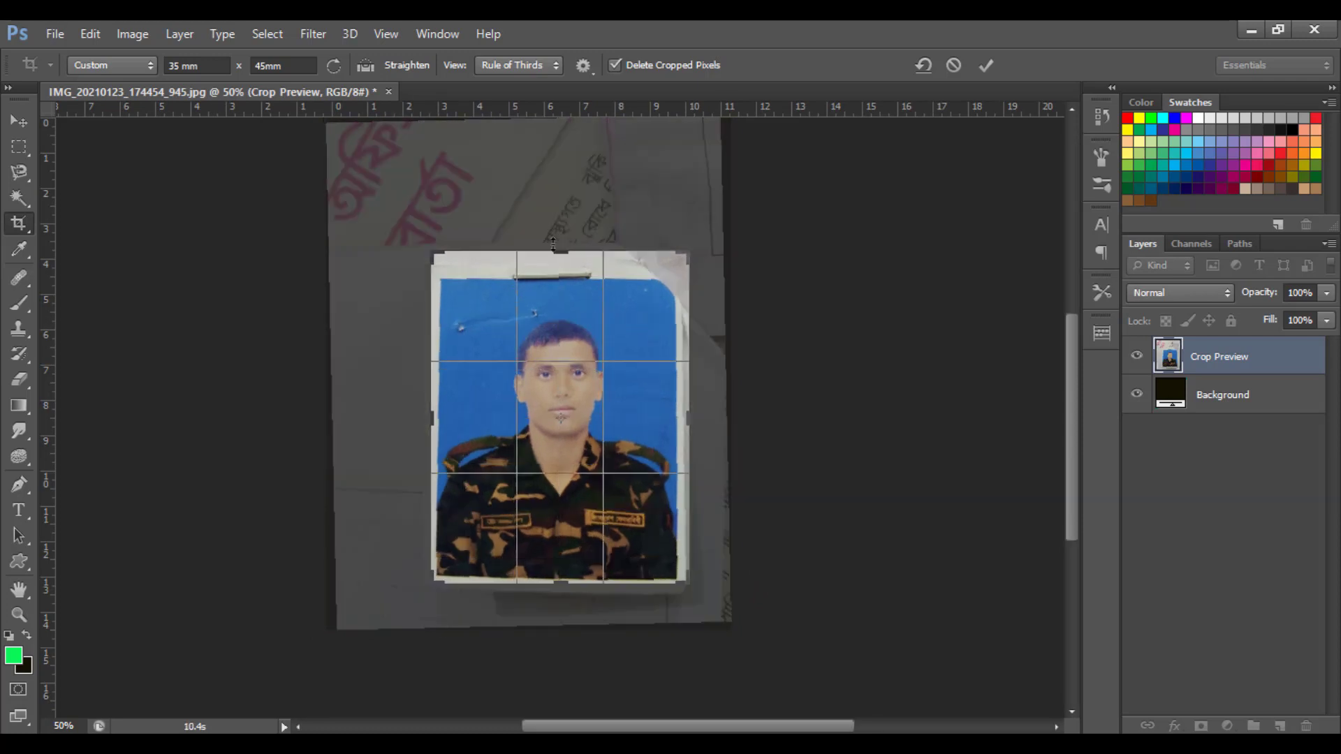
drag(551, 238, 553, 271)
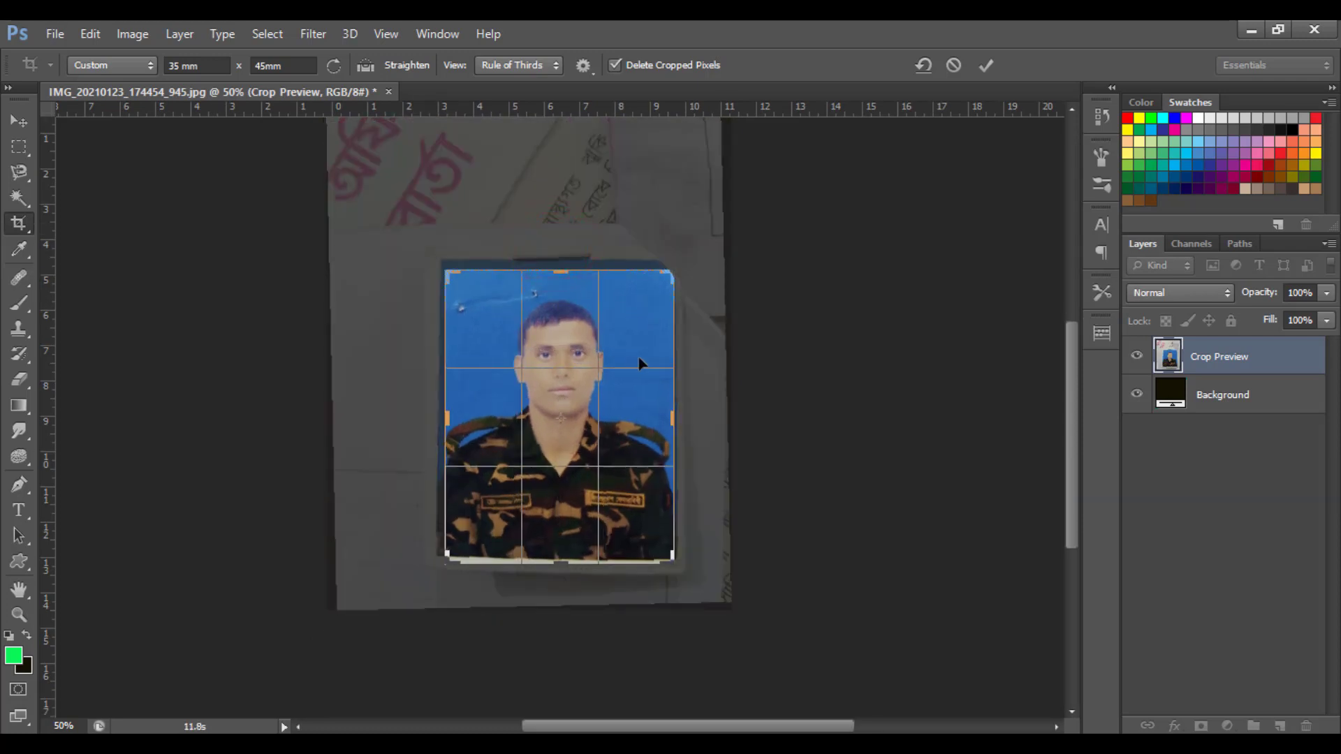
drag(636, 363, 571, 399)
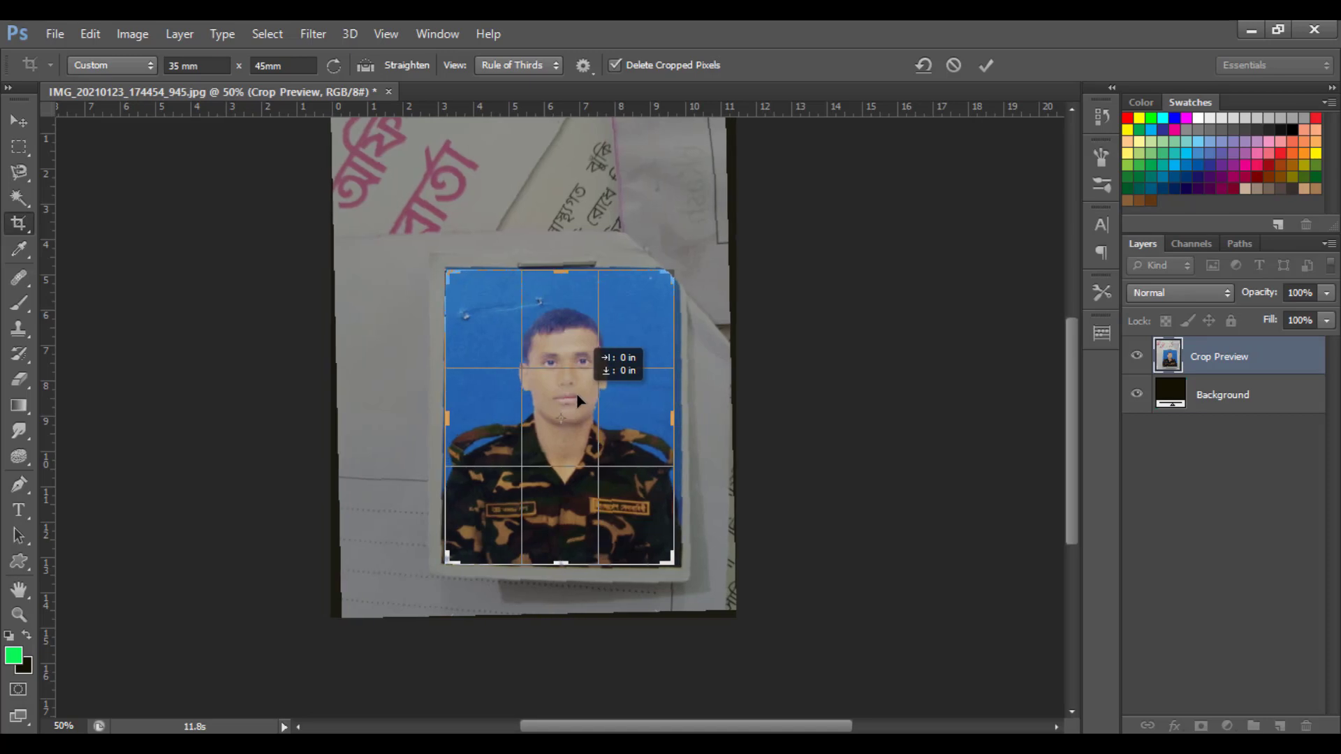
drag(572, 400, 572, 398)
drag(558, 567, 555, 559)
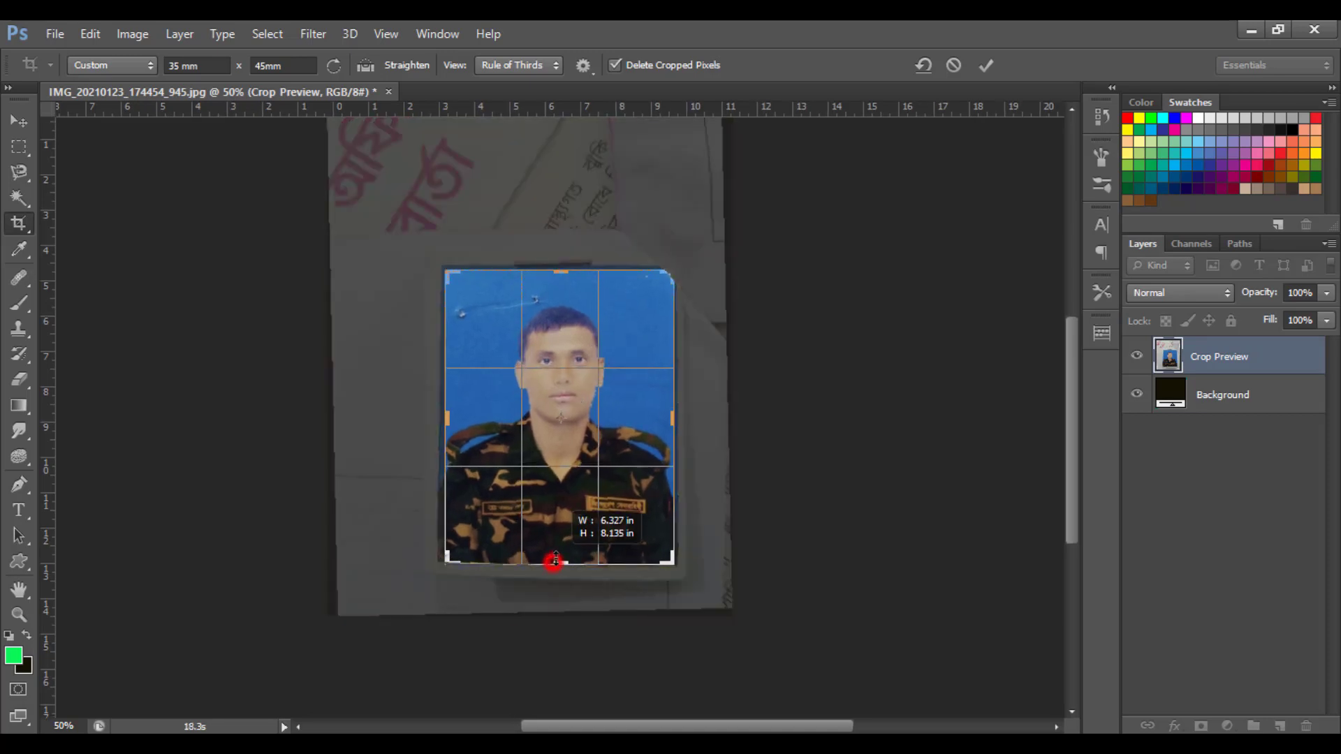
drag(563, 445, 569, 455)
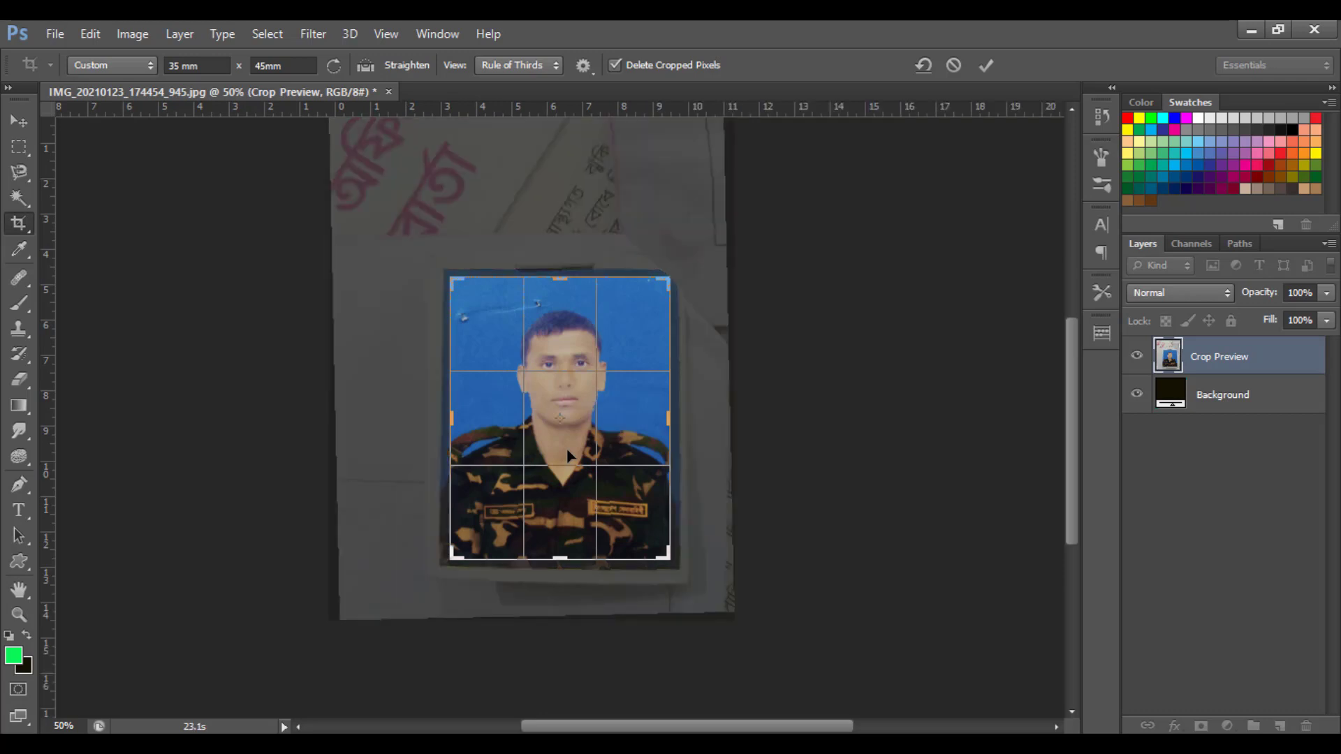
key(Return)
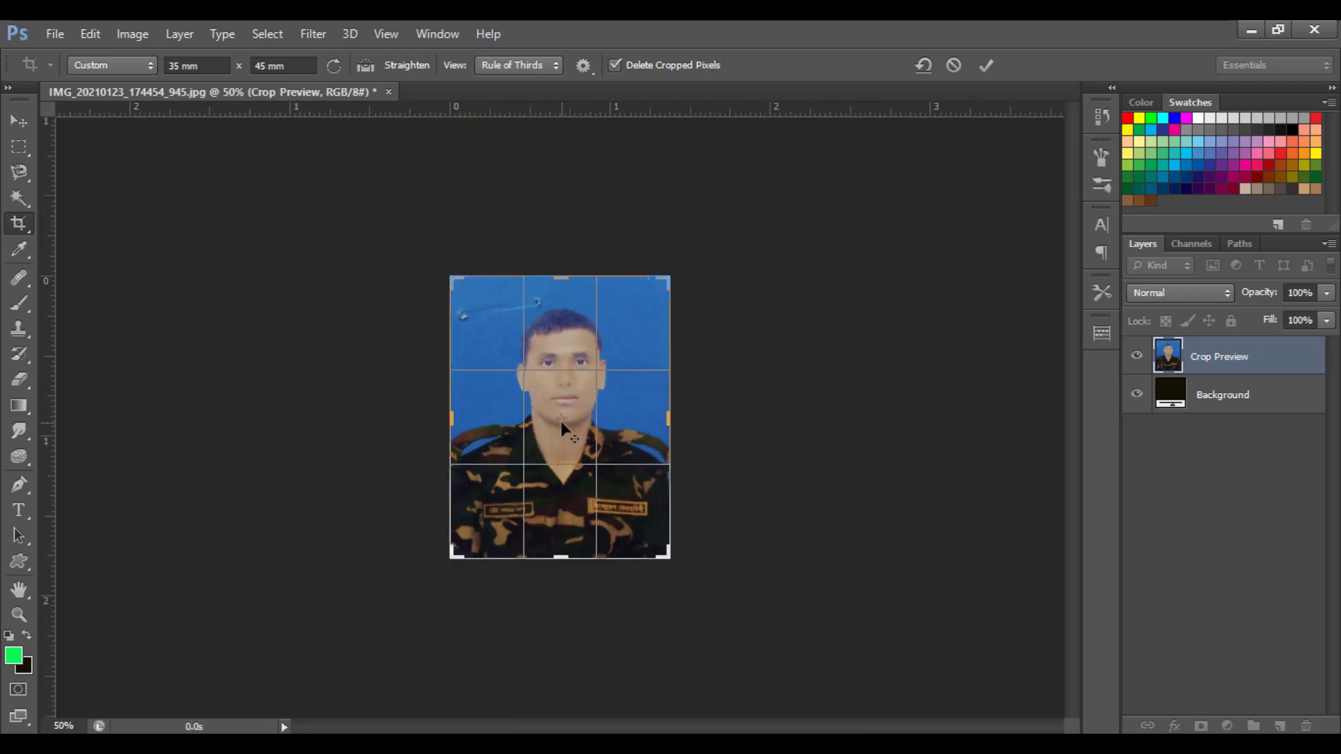
key(ctrl+plus)
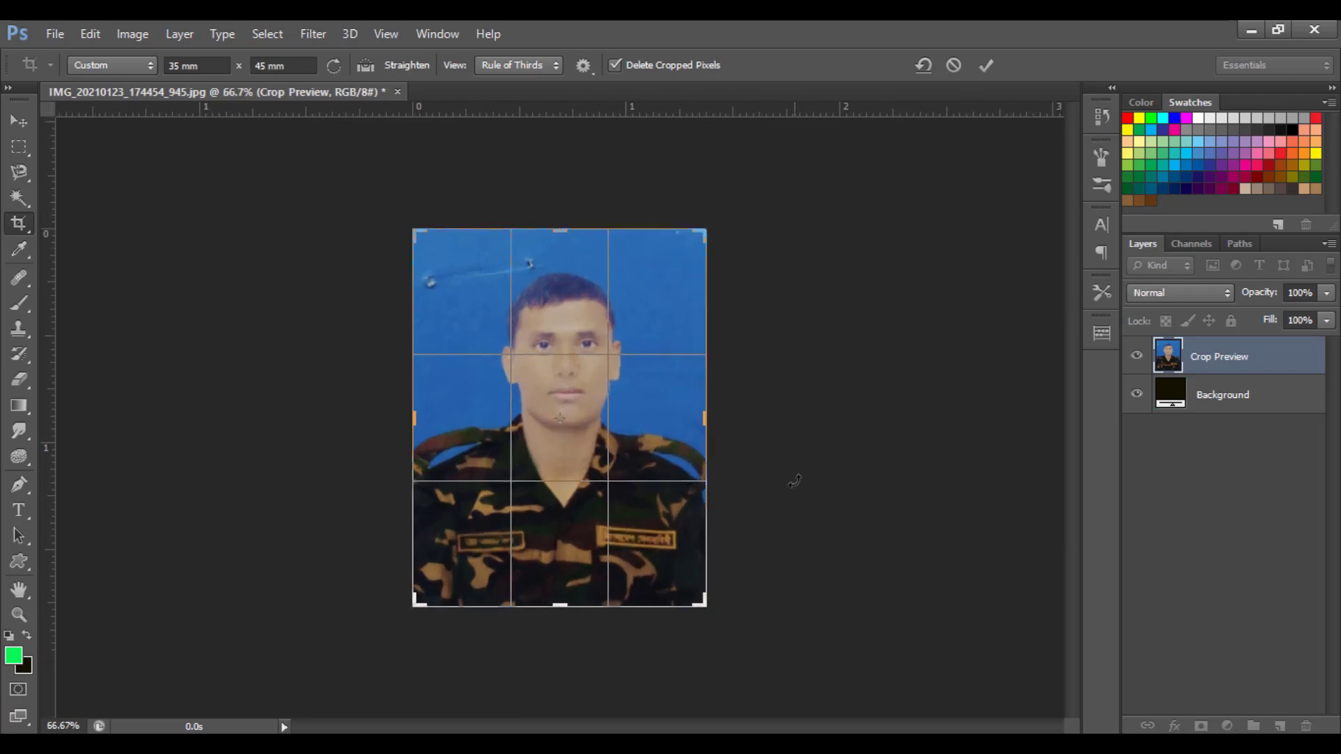
key(ctrl+plus)
key(ctrl+plus)
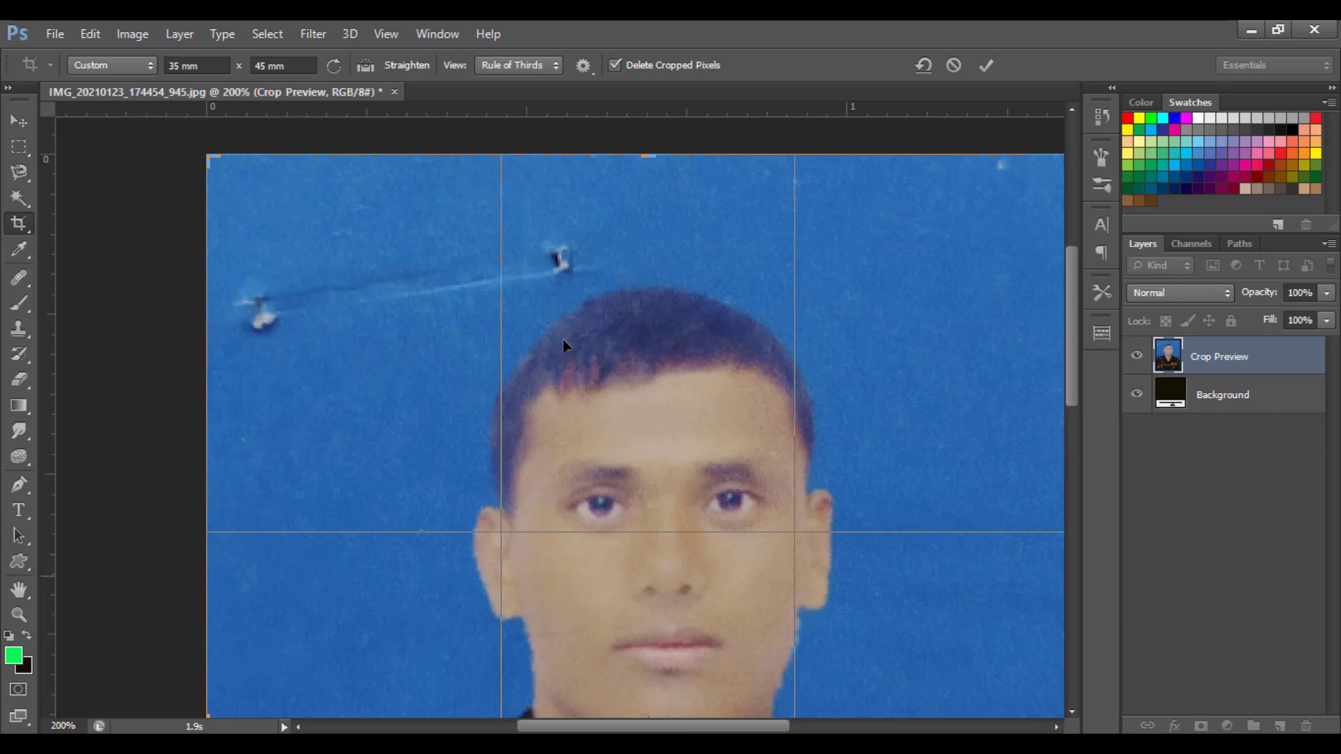
Step: Confirm 'Crop the image?' and select the Clone Stamp Tool with a 25 px brush
click(21, 333)
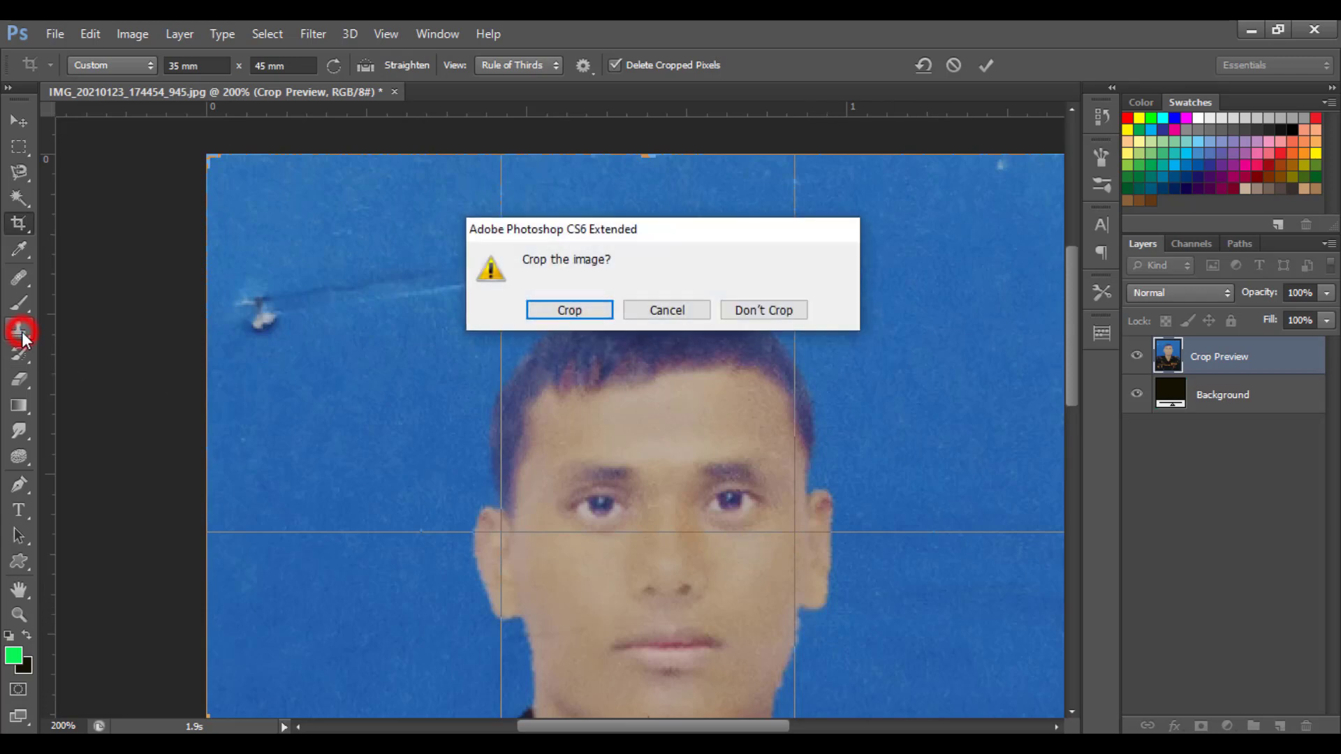
click(569, 311)
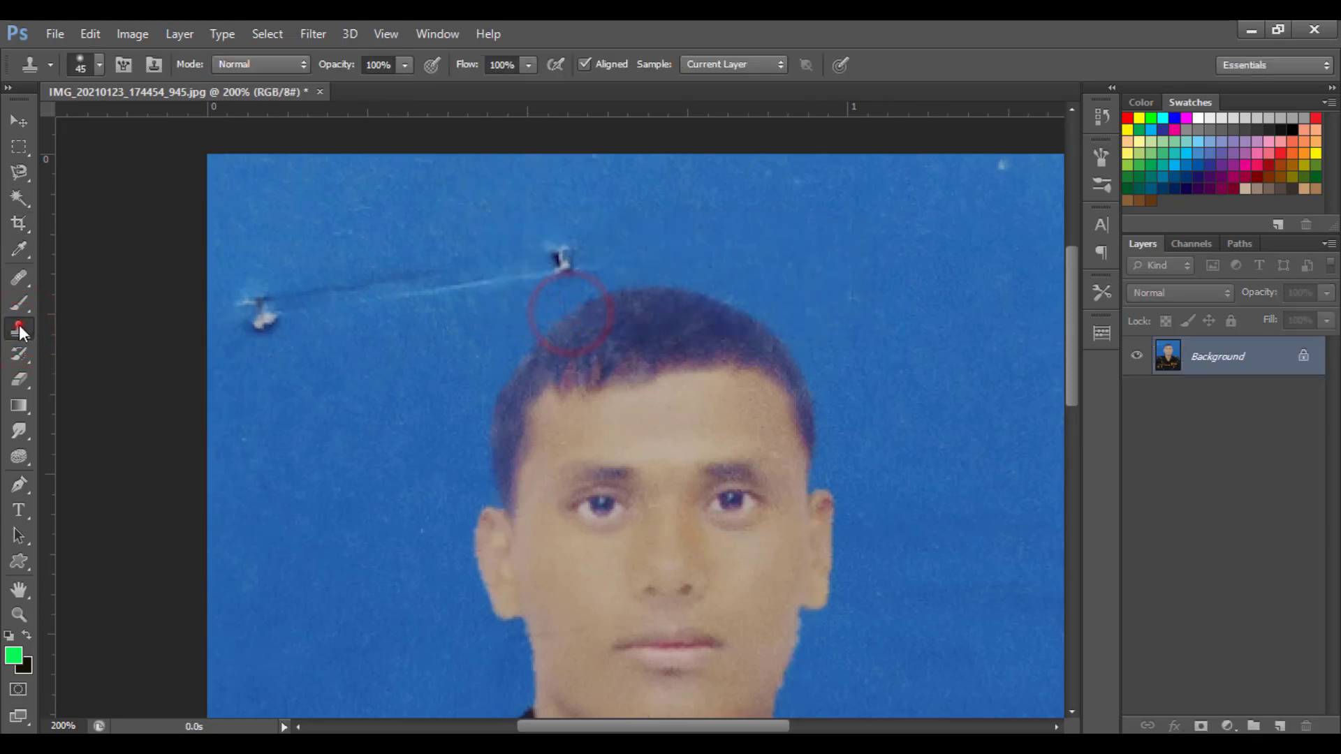
click(19, 329)
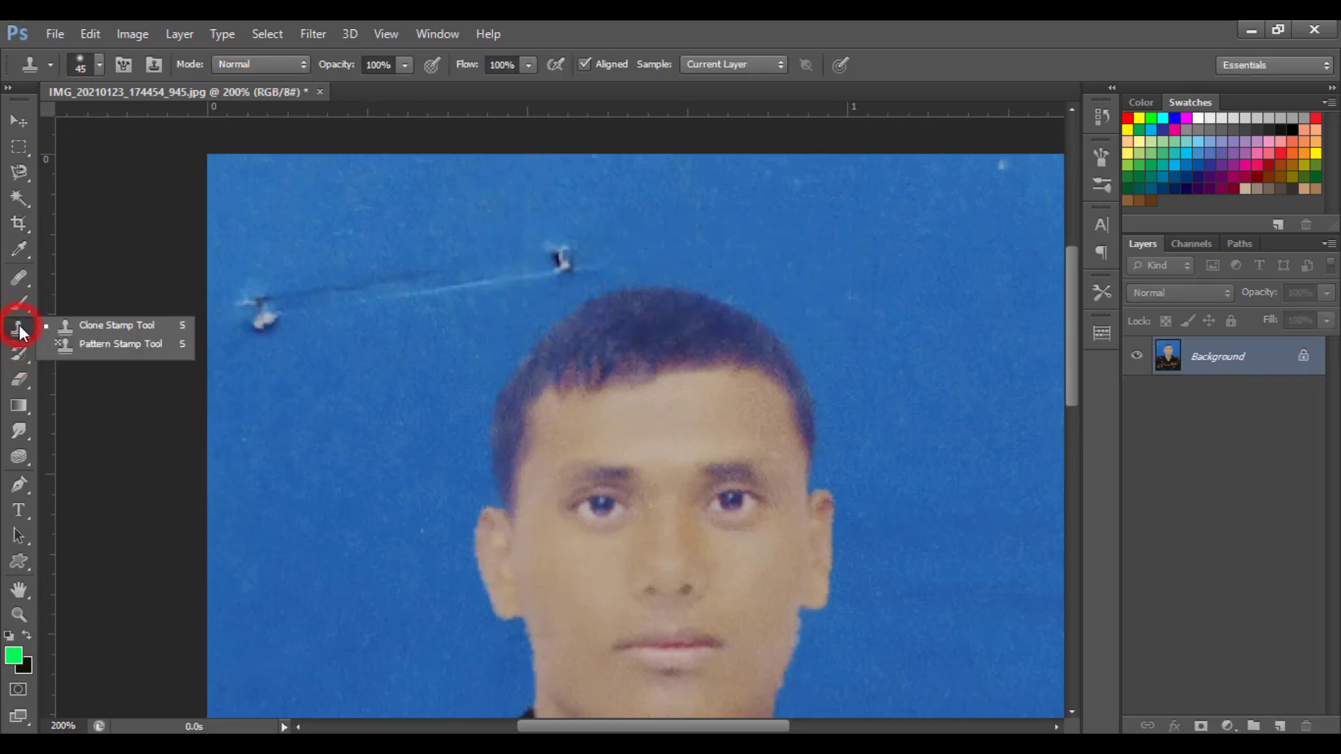
click(102, 328)
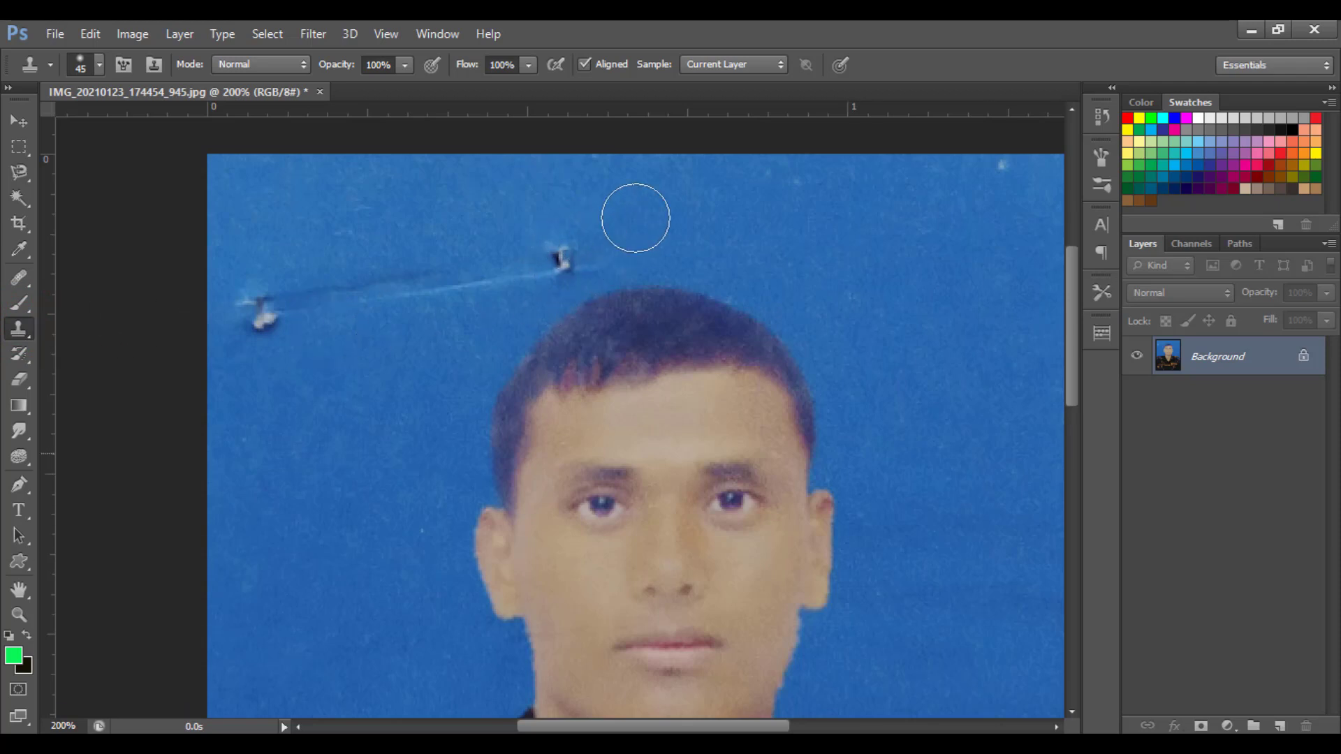
key(bracketleft)
key(bracketleft)
Step: Check the Clone Stamp opacity and keep flow at 100%
click(404, 65)
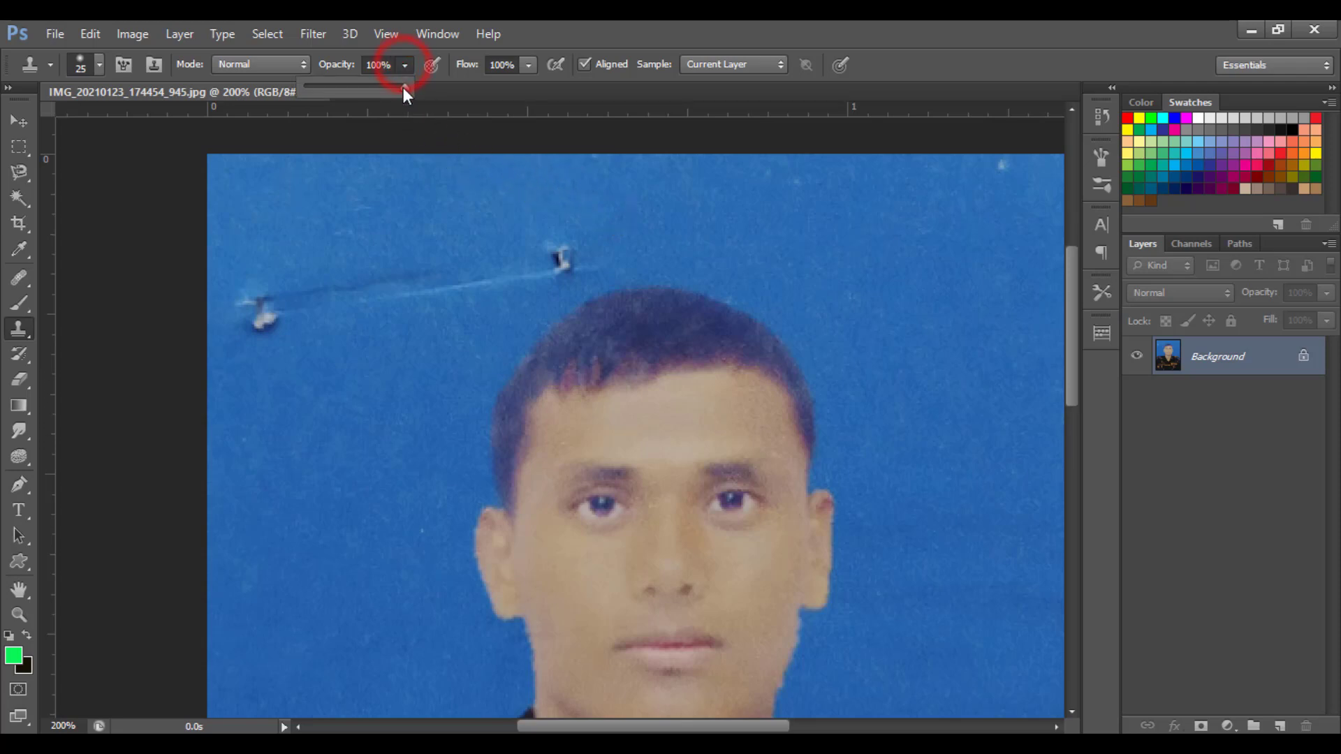
click(404, 87)
click(528, 65)
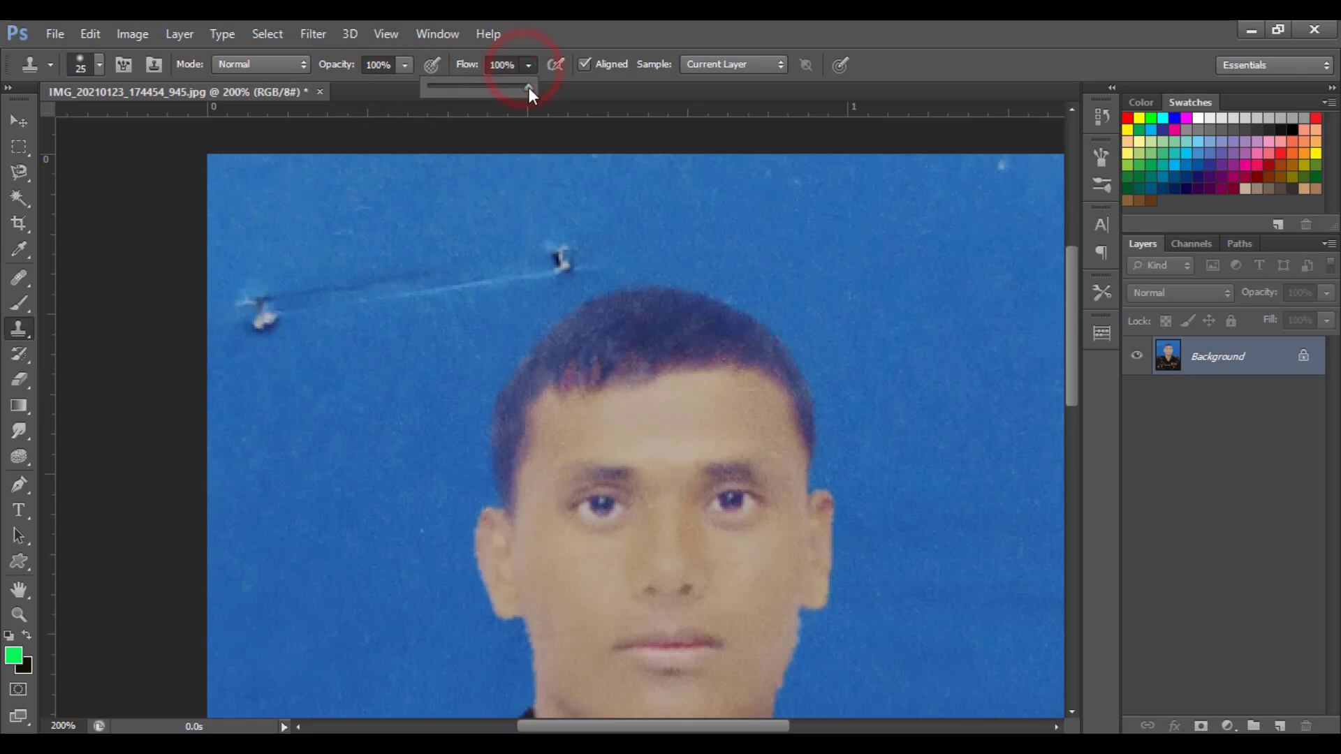
click(529, 88)
Step: Sample clean blue background and clone out the white dust spot and streak
alt+click(614, 224)
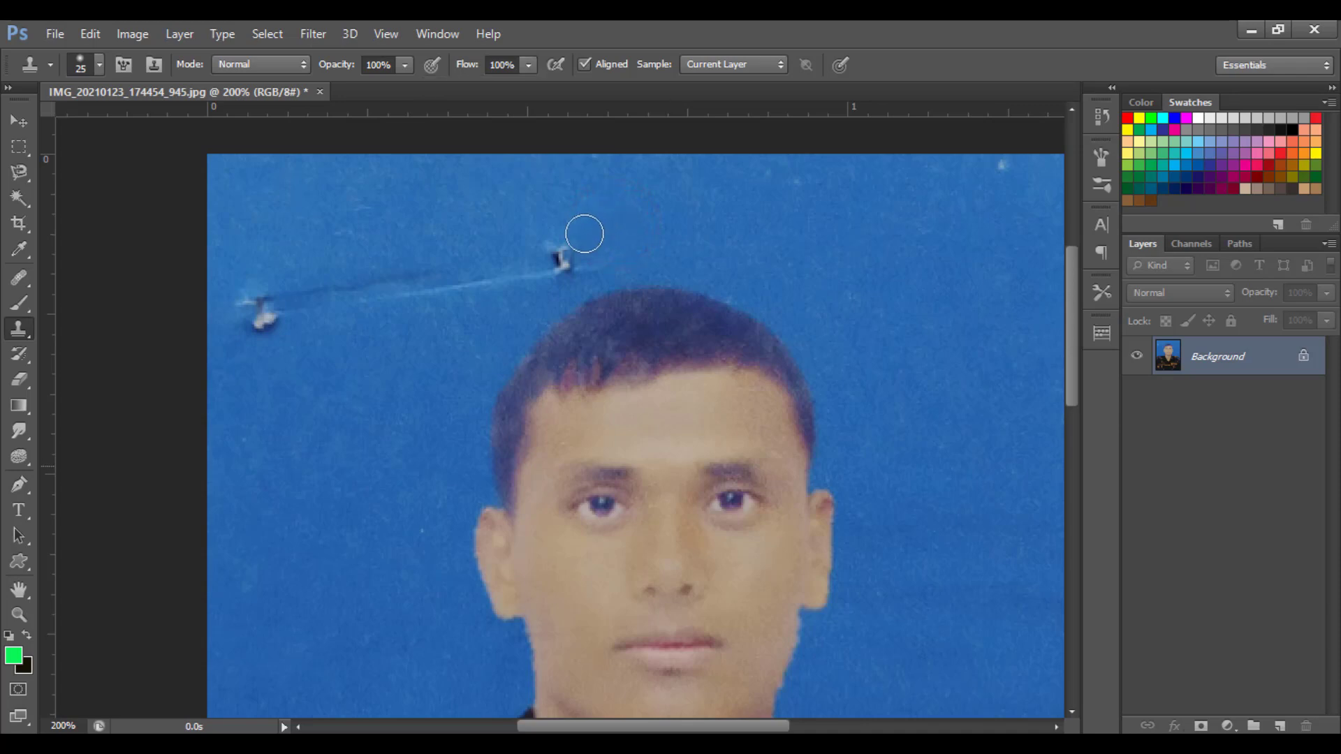
click(559, 261)
key(ctrl+z)
click(559, 258)
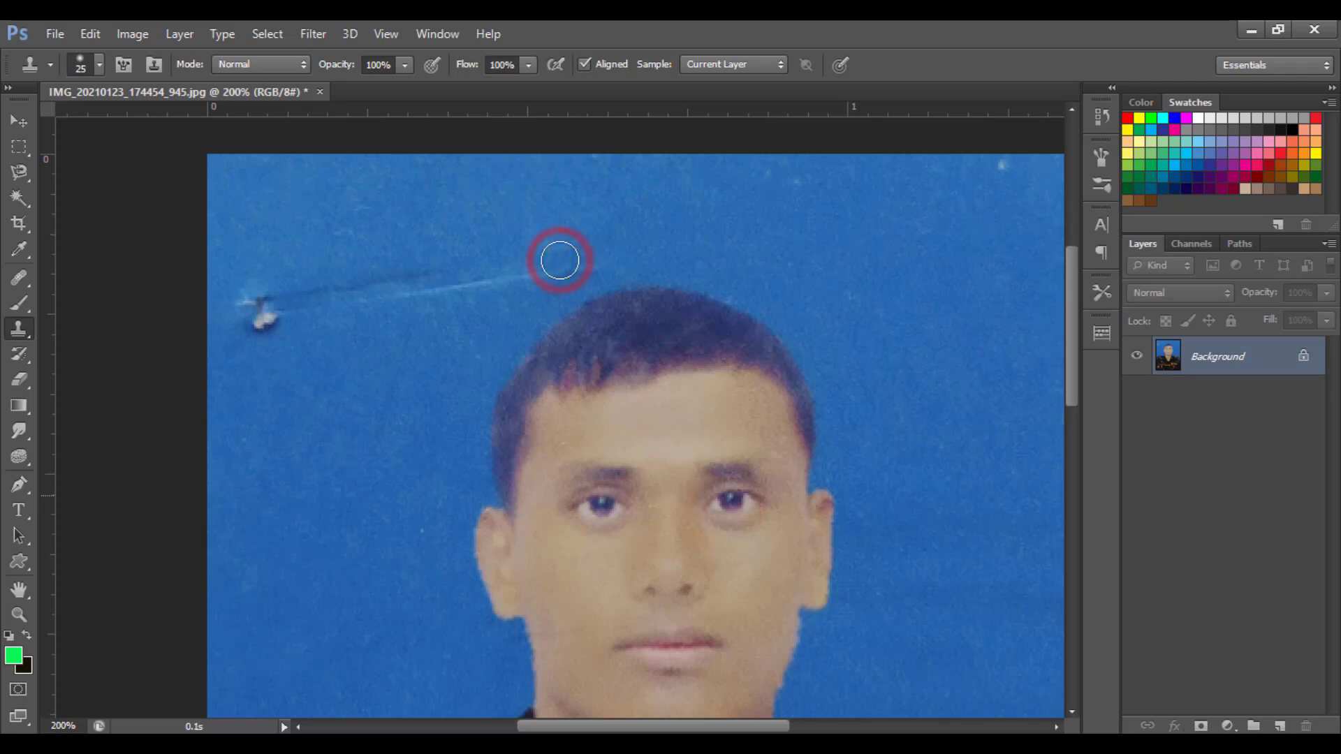
click(585, 264)
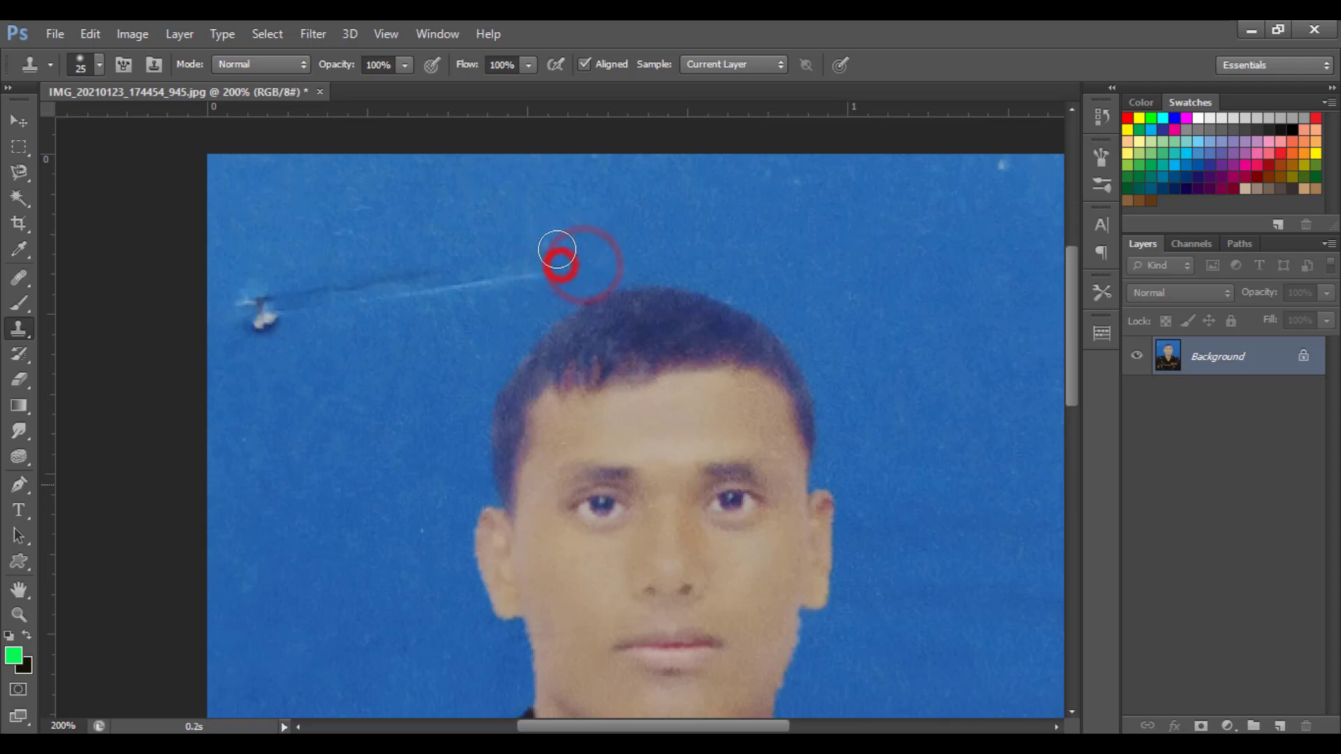
drag(531, 270, 470, 266)
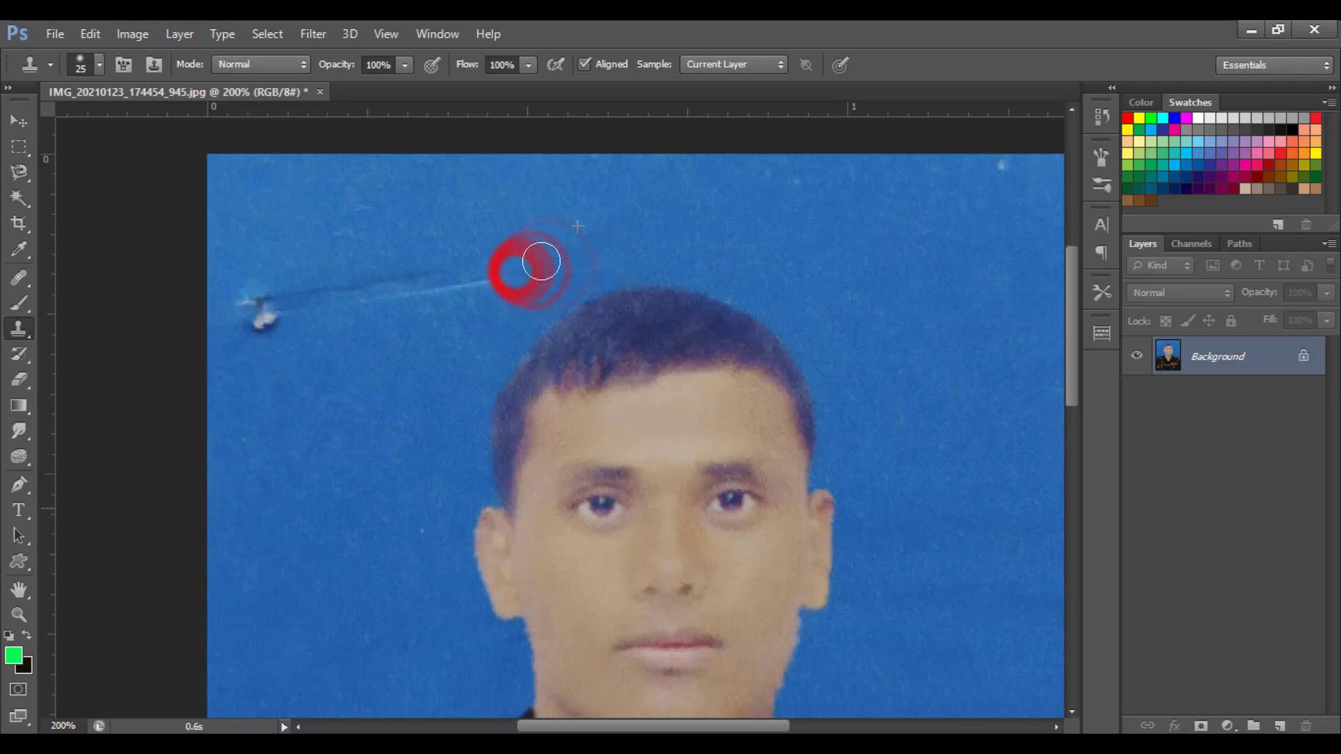
alt+click(470, 237)
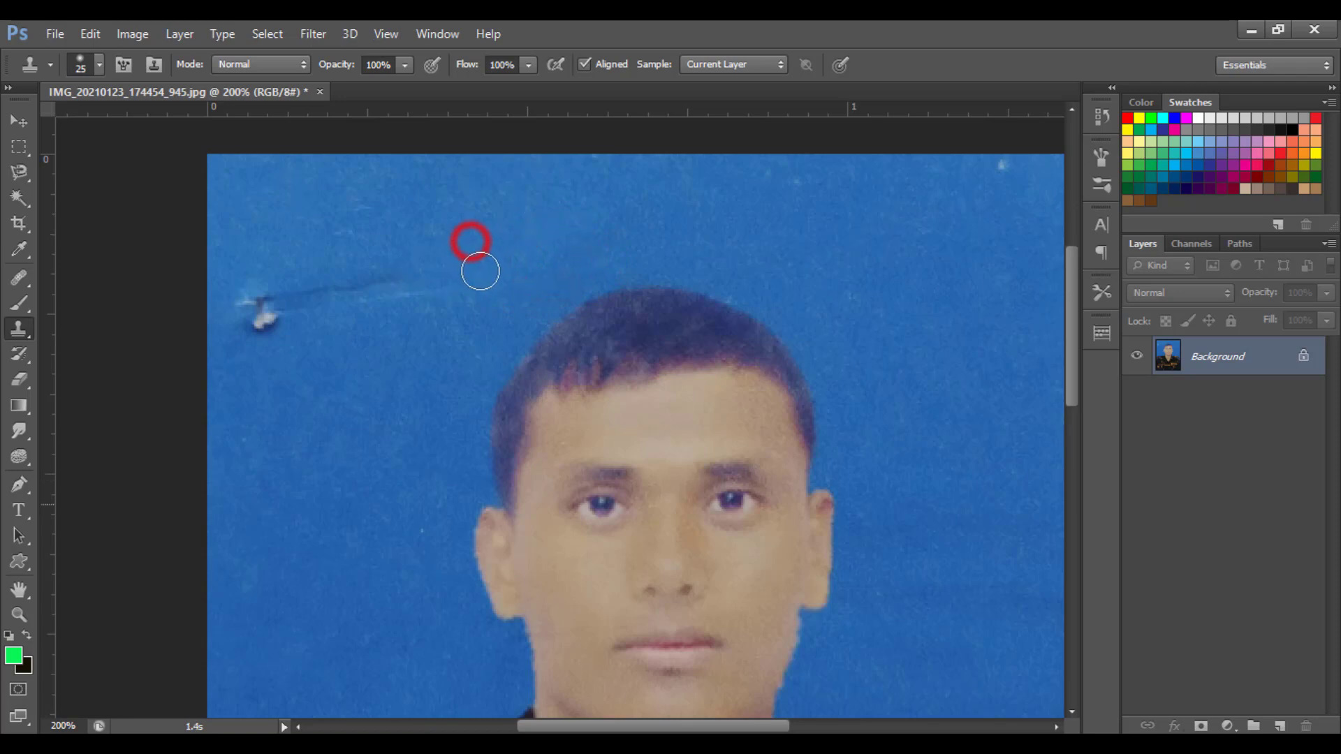
mouse_move(479, 275)
mouse_down()
mouse_move(338, 275)
mouse_move(342, 293)
mouse_move(275, 310)
mouse_move(264, 340)
mouse_move(222, 331)
mouse_move(254, 337)
mouse_up()
alt+click(296, 275)
Step: Resample the background and stamp out the white blemish and remaining background spots
alt+click(259, 269)
alt+click(246, 282)
click(268, 337)
alt+click(272, 272)
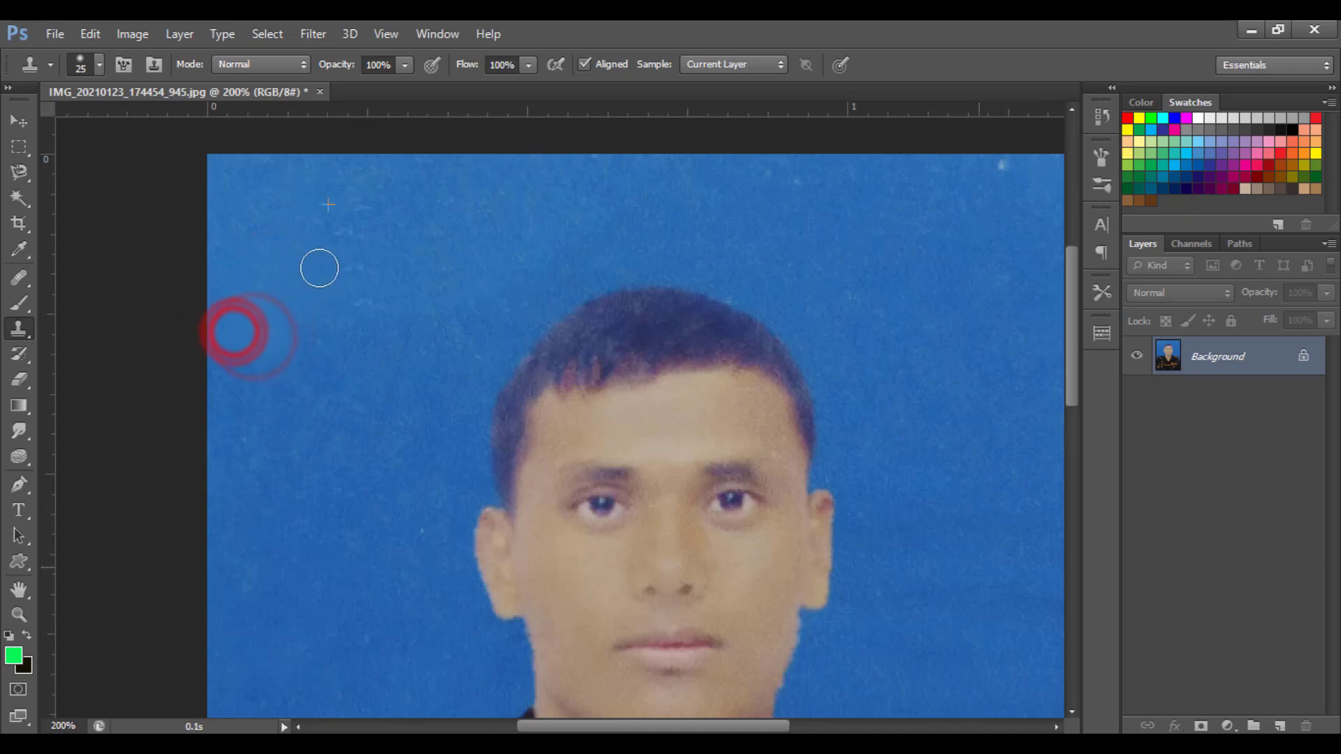
click(312, 264)
click(354, 266)
click(347, 235)
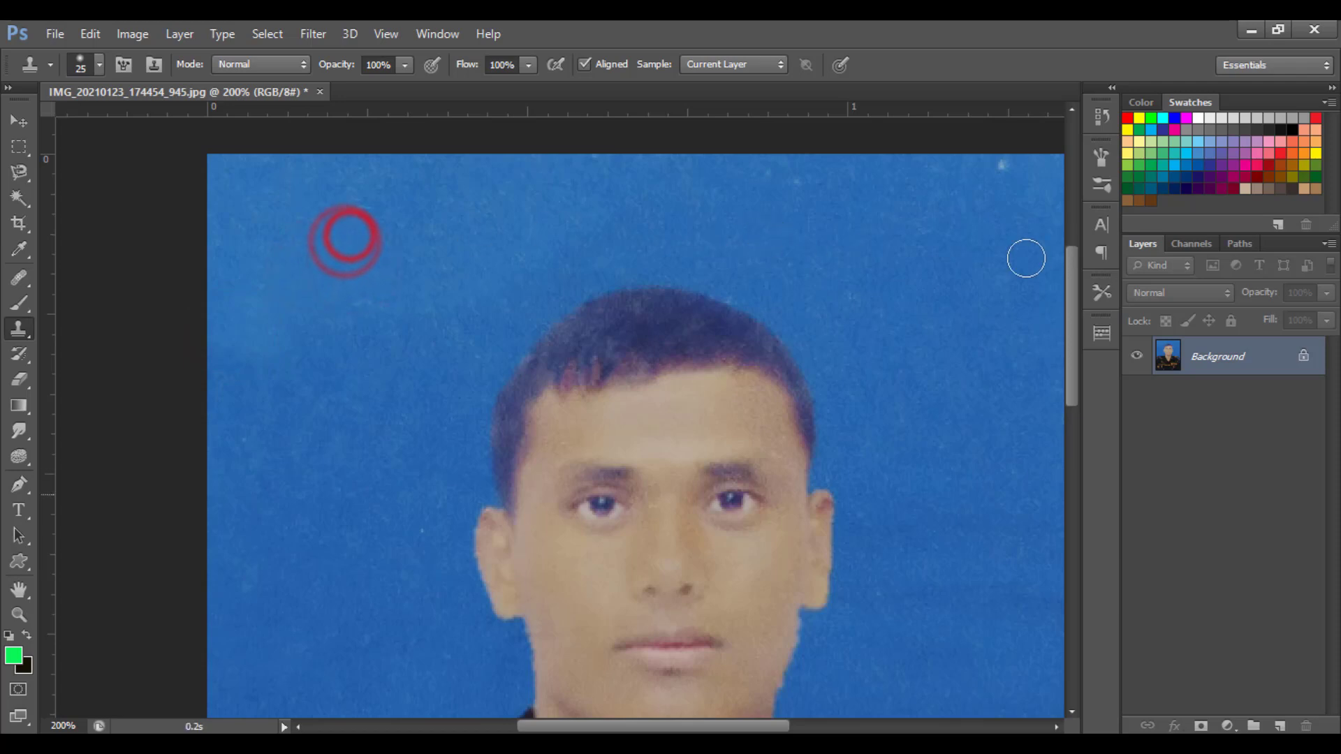
click(1019, 212)
click(997, 166)
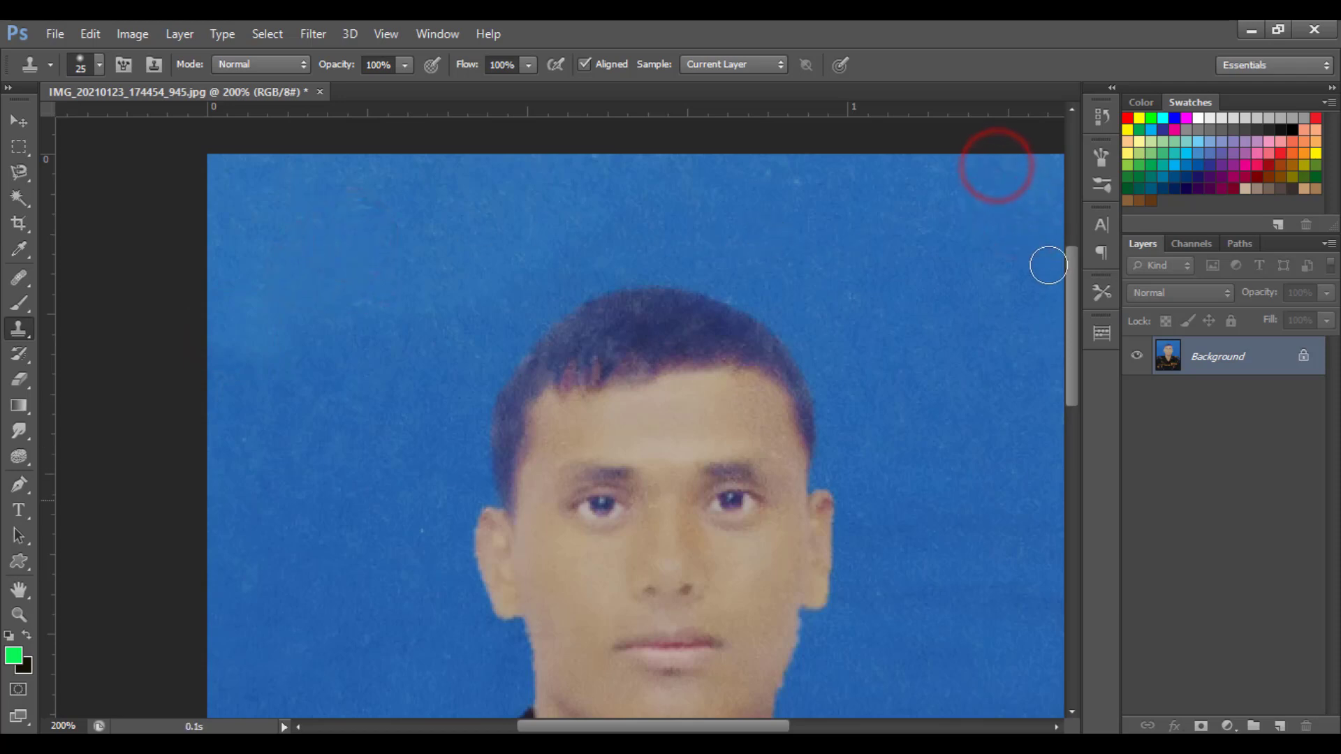
Step: Return the view to 100% and open Levels with Ctrl+L
key(ctrl+minus)
key(ctrl+minus)
key(ctrl+minus)
key(ctrl+plus)
key(ctrl+plus)
key(ctrl+plus)
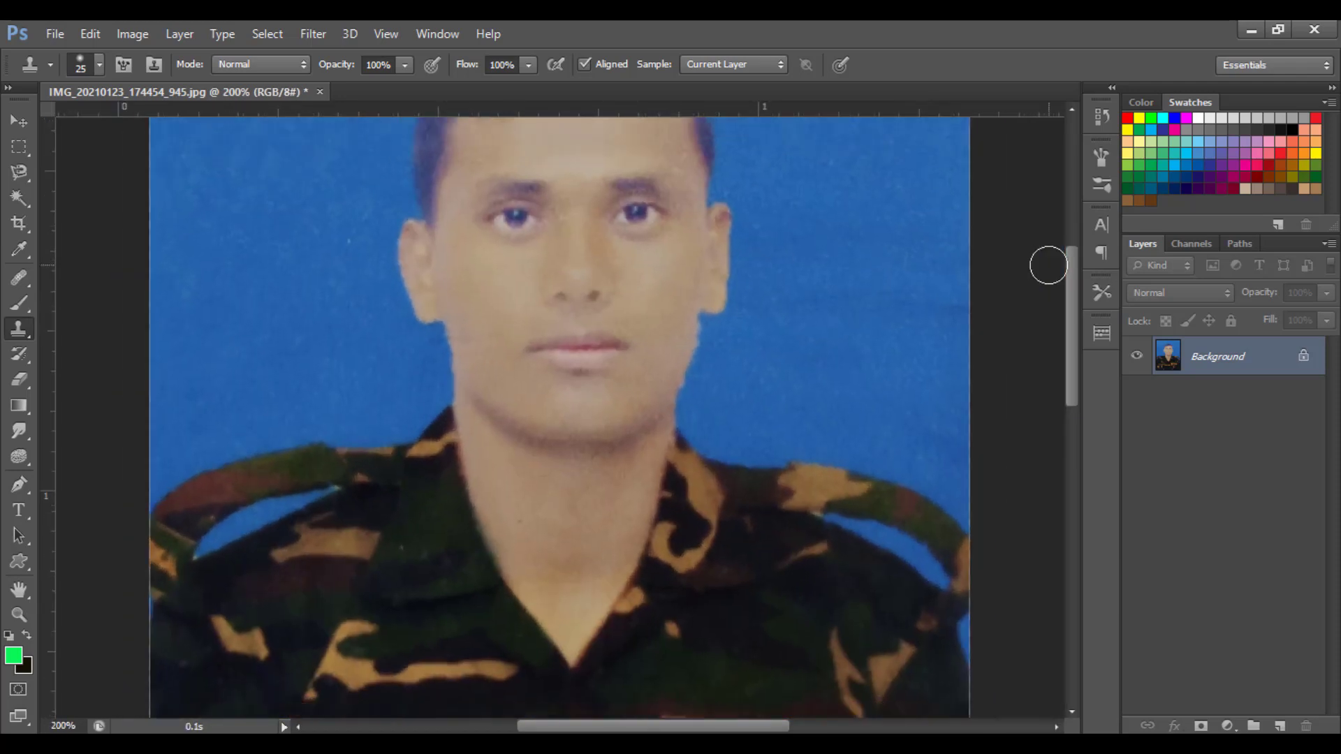
key(ctrl+minus)
key(ctrl+minus)
key(ctrl+plus)
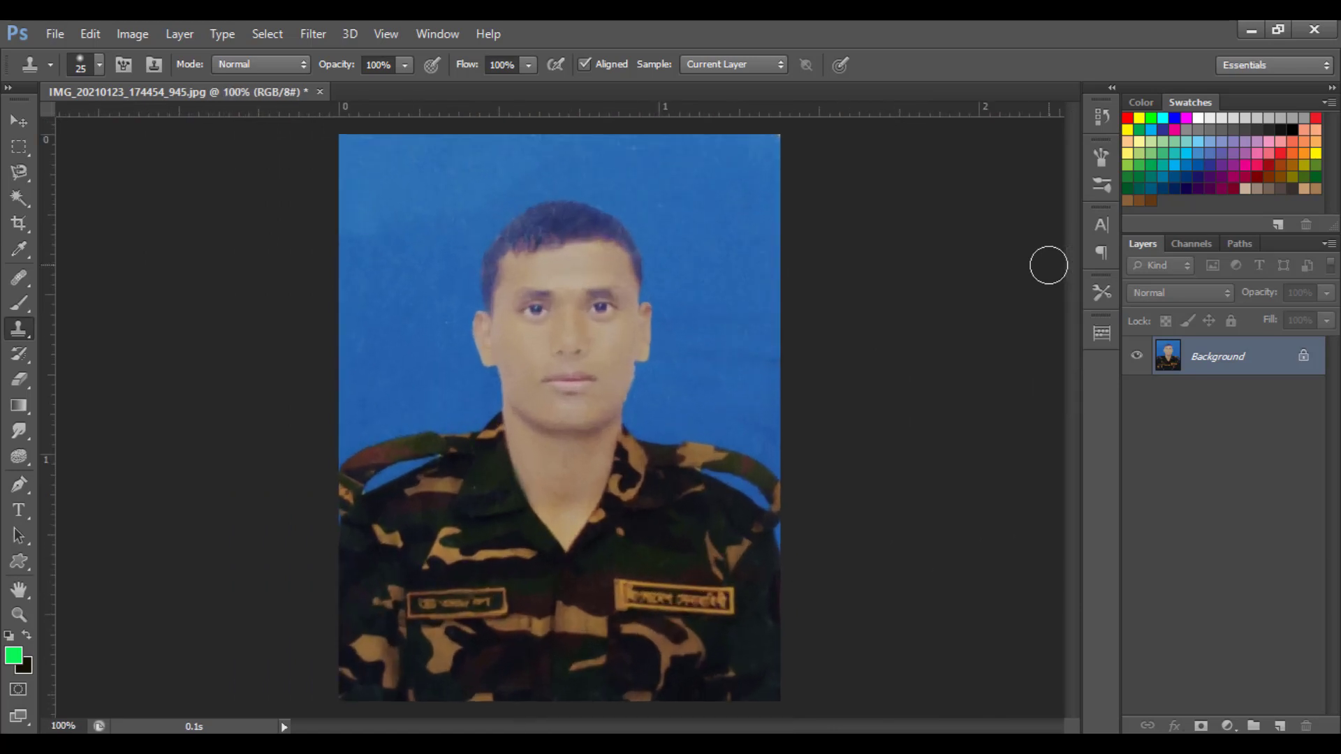
key(ctrl+plus)
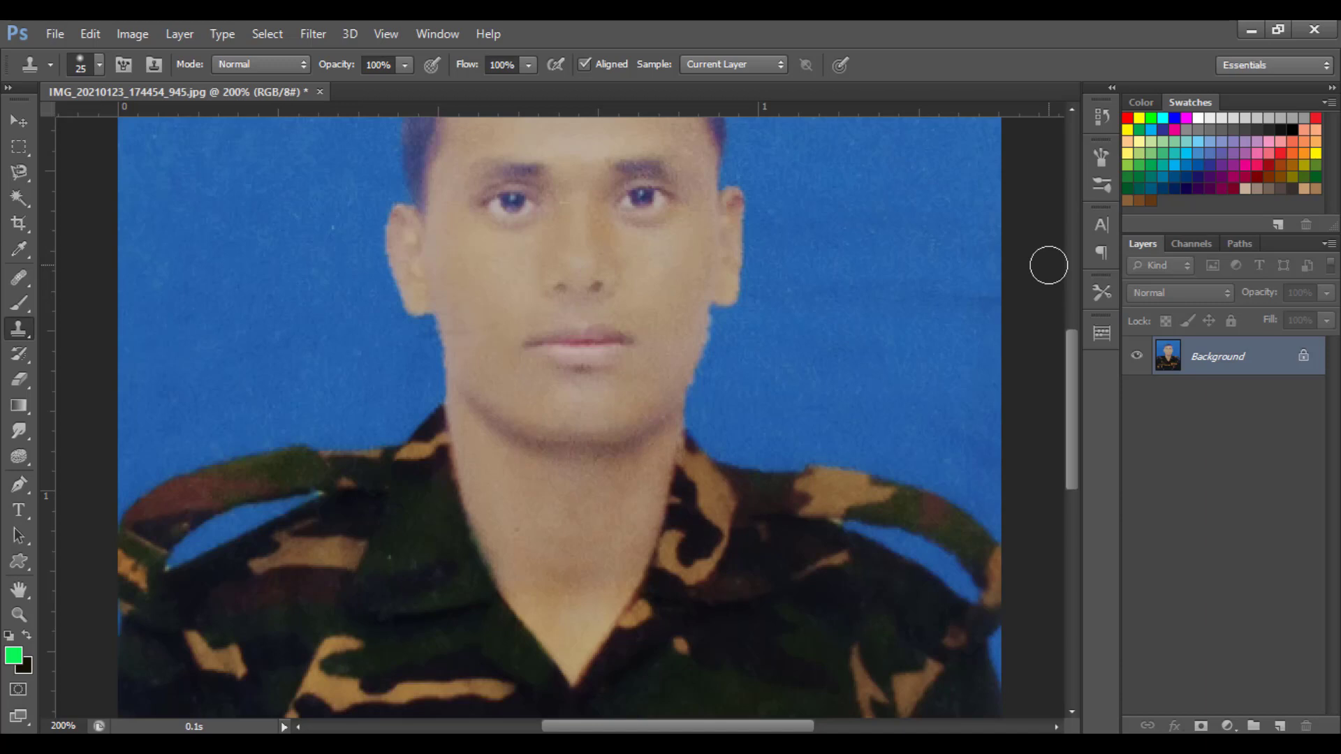
key(ctrl+l)
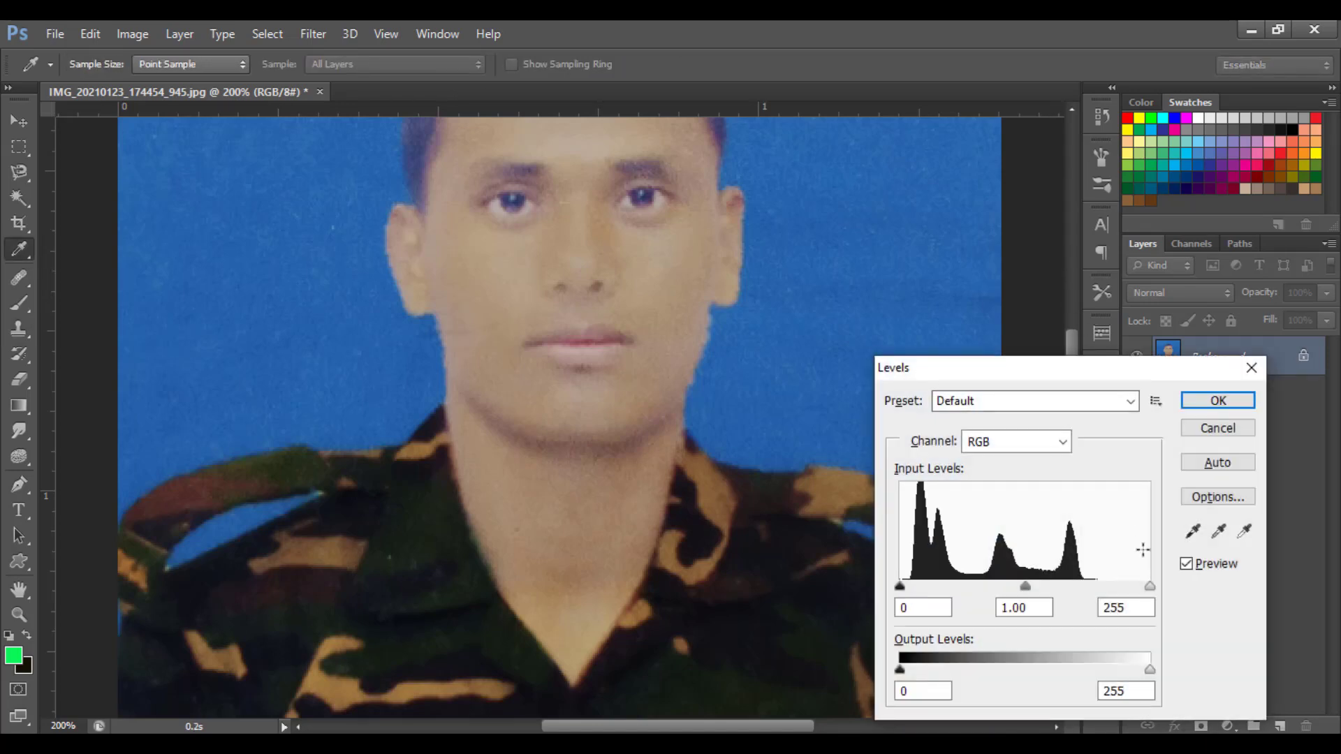
Step: Apply Levels with the white input at 196 and view the photo at 100%
drag(1149, 587, 1093, 586)
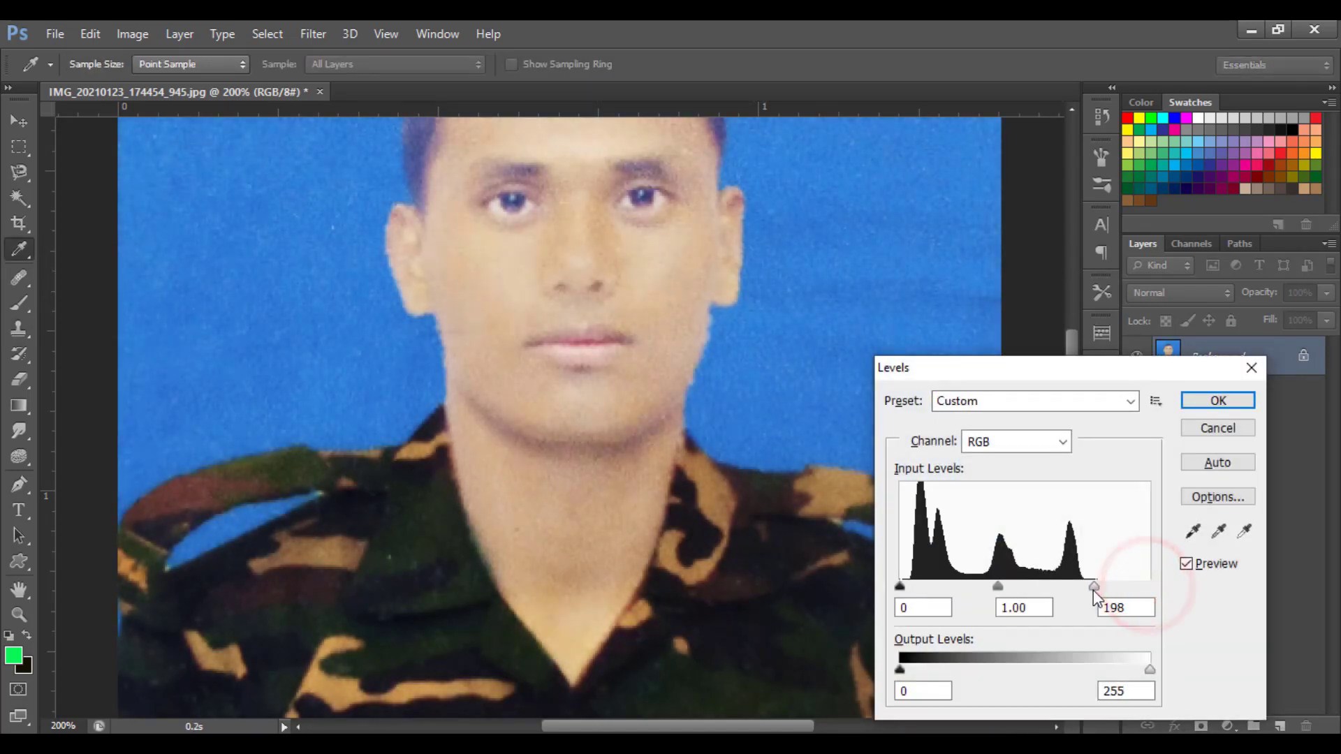
click(1218, 400)
scroll(764, 428, up, 3)
scroll(764, 428, up, 1)
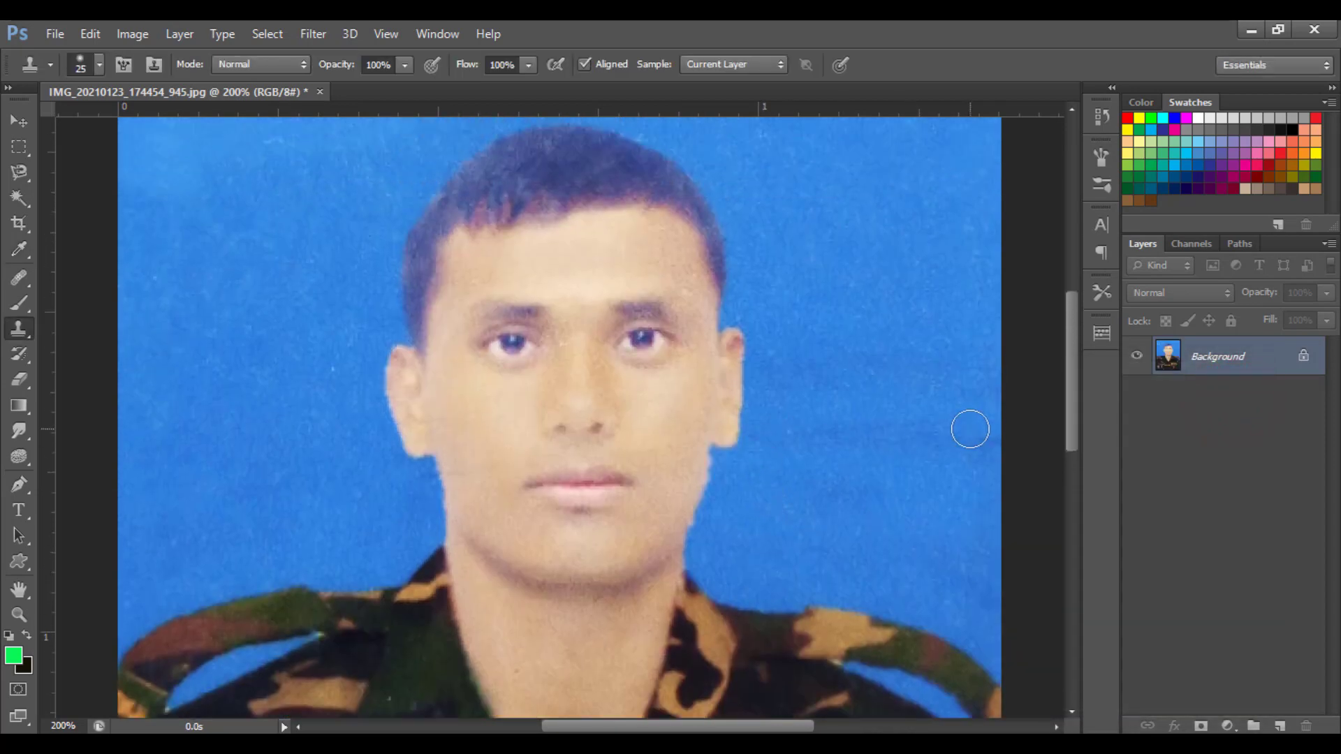
key(ctrl+1)
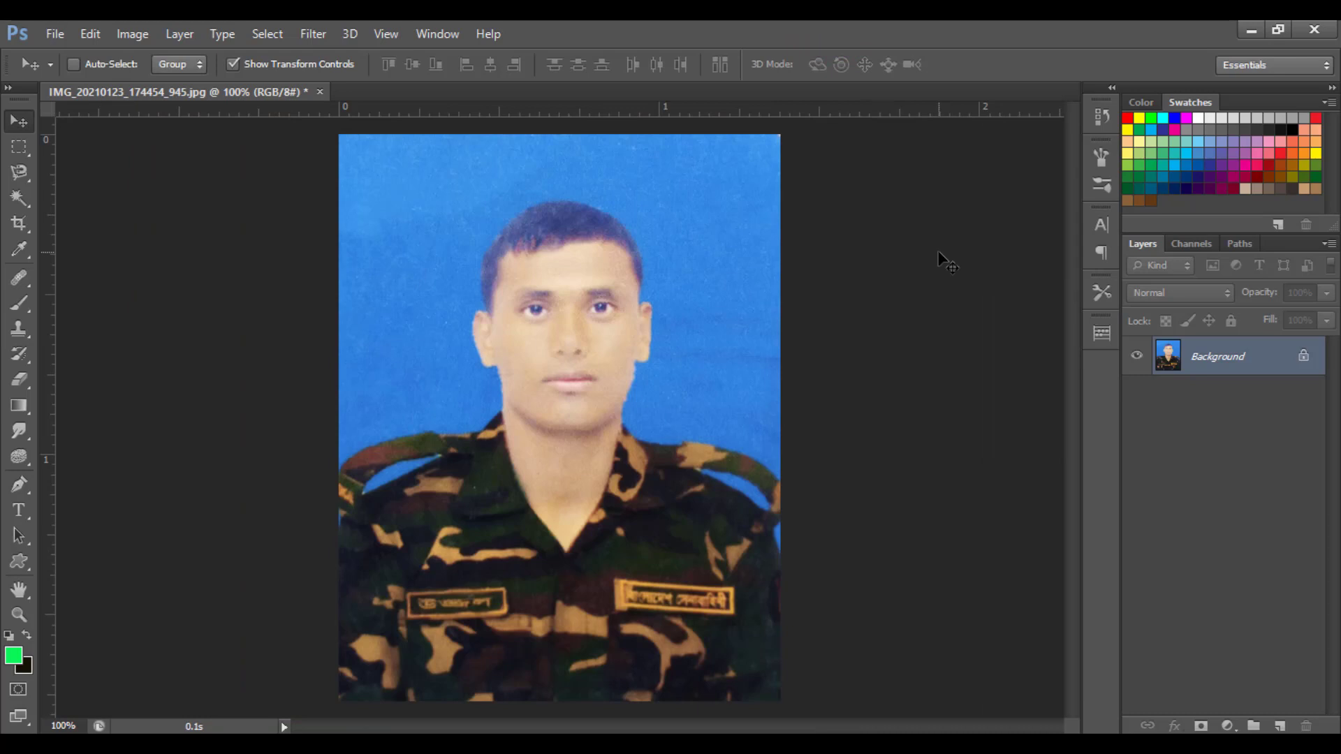
Step: Create Untitled-1 at 6 × 8 inches, 300 pixels/inch, with a white background
key(ctrl+n)
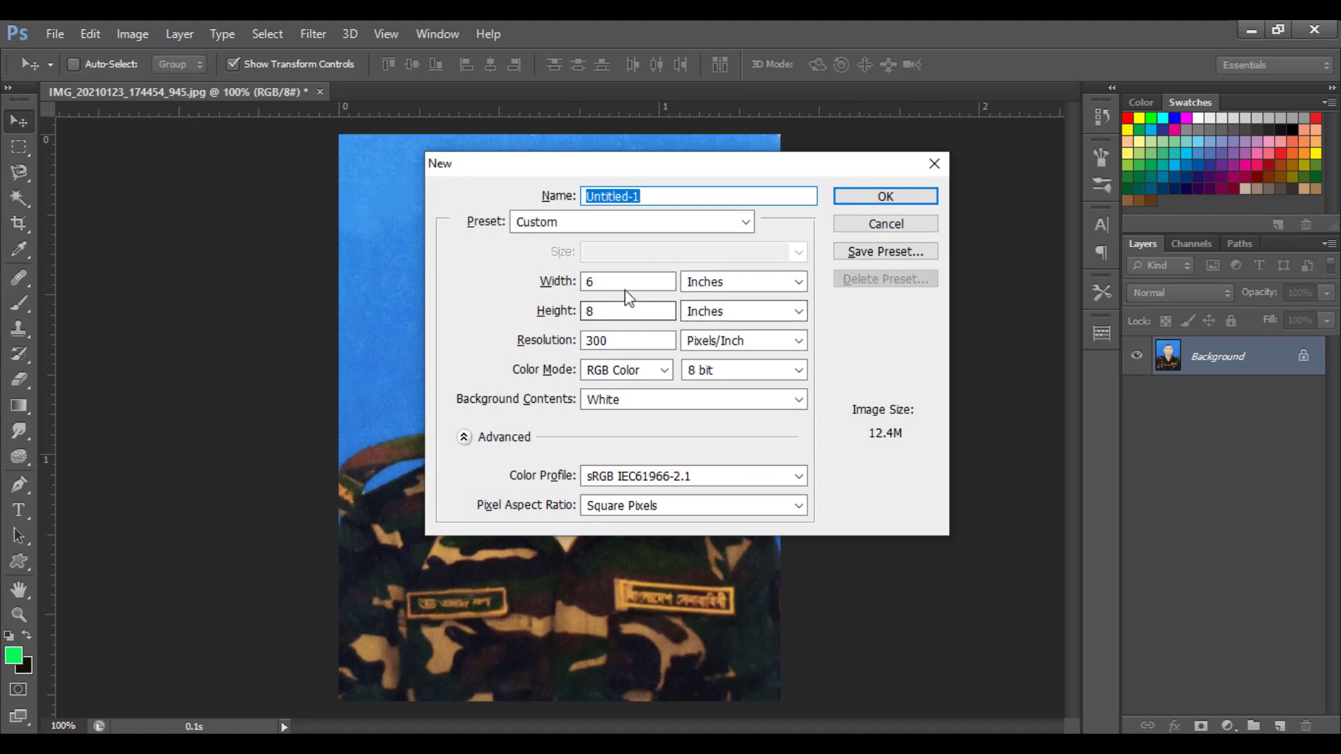
double_click(624, 281)
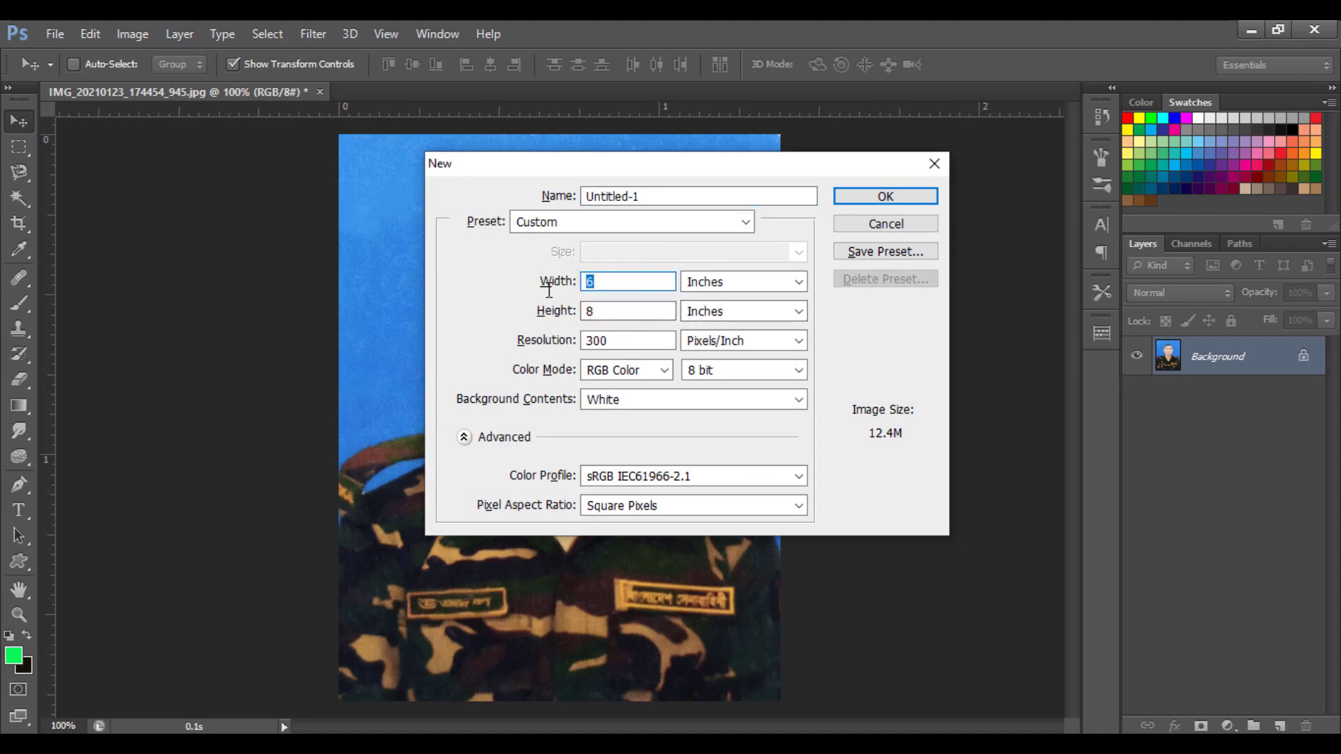
double_click(644, 310)
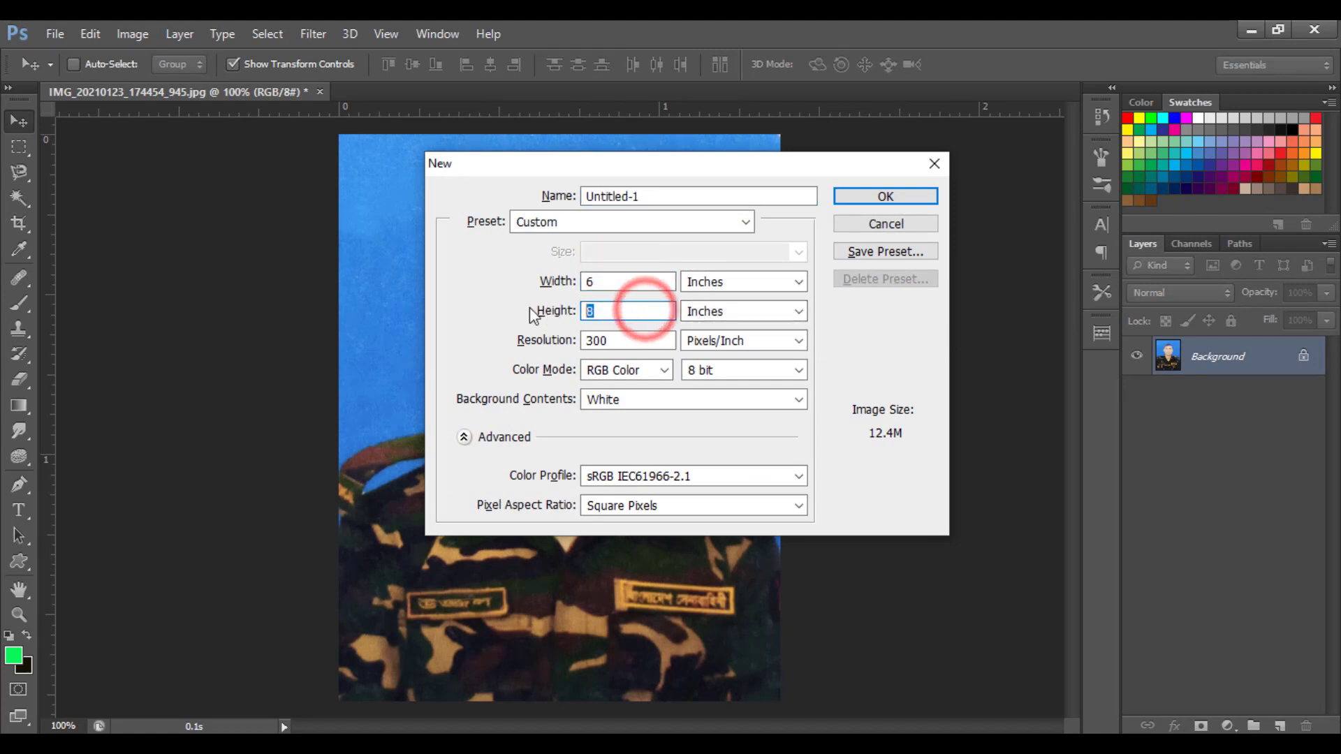
double_click(618, 342)
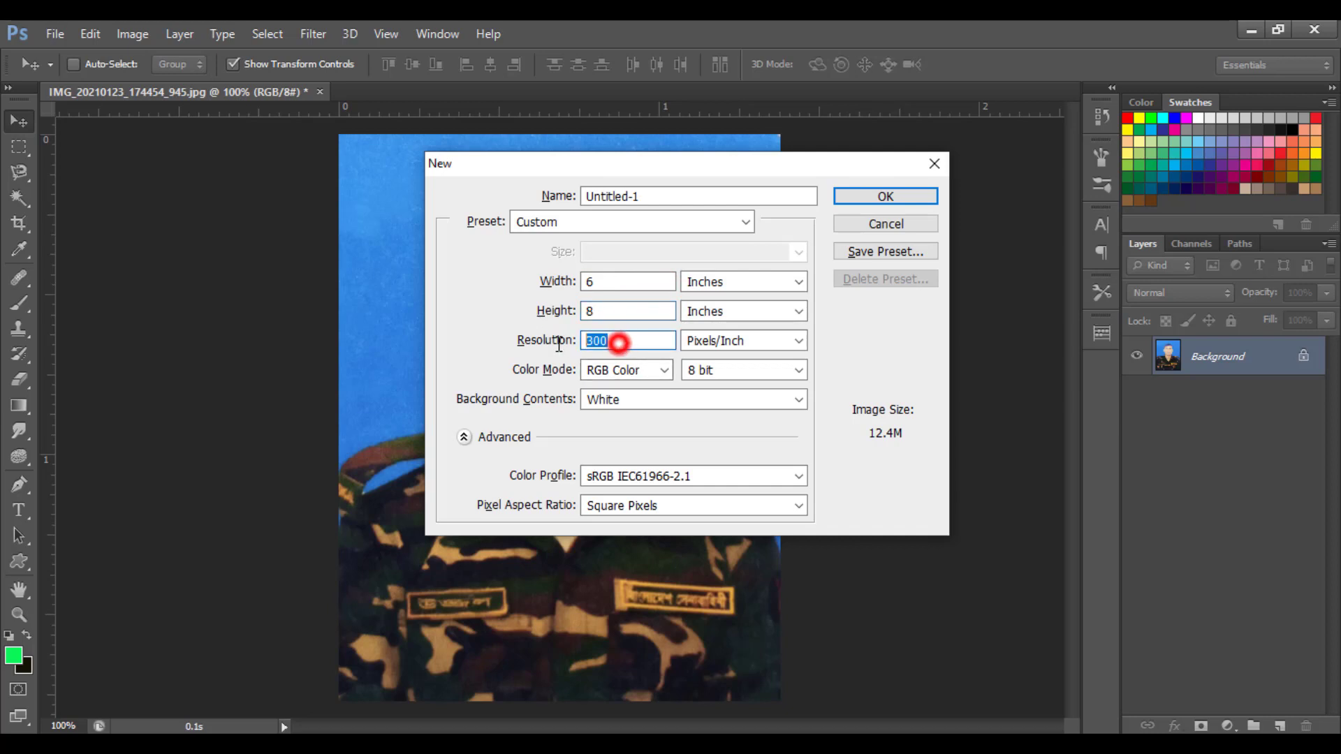
text(3)
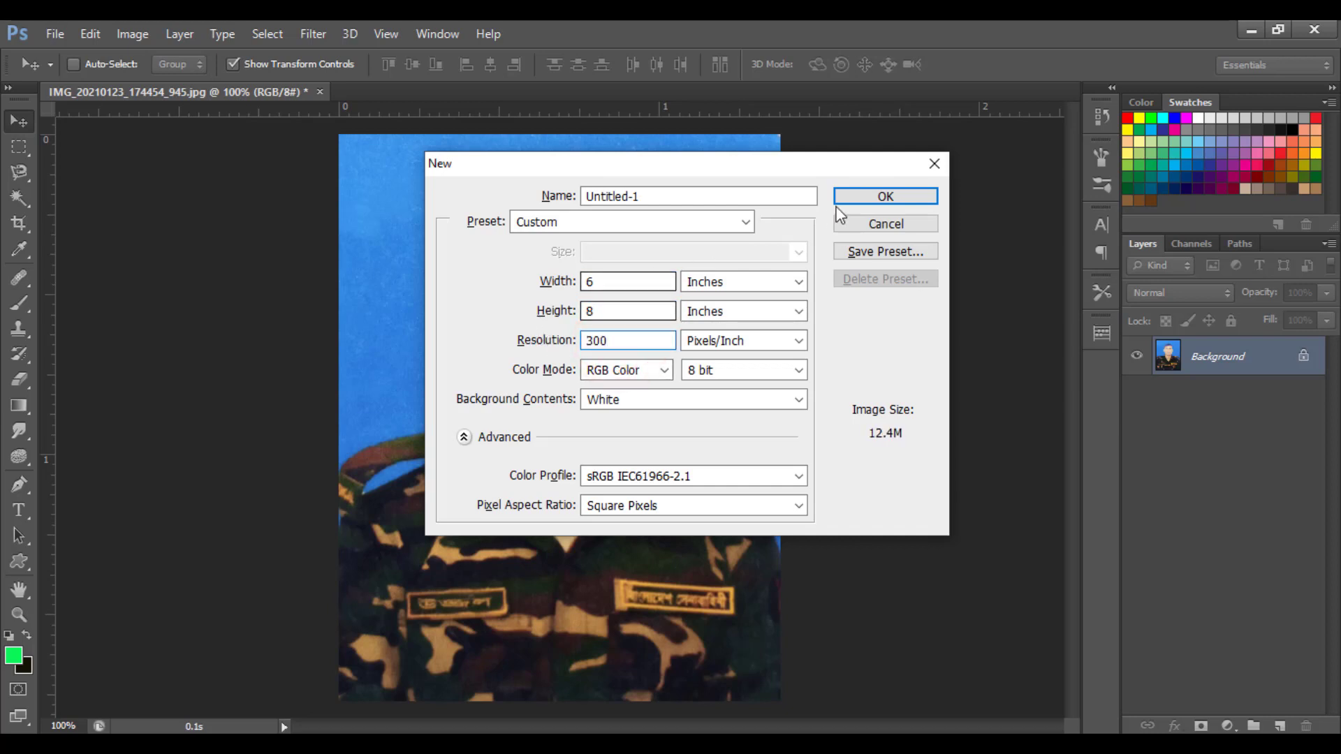
click(868, 195)
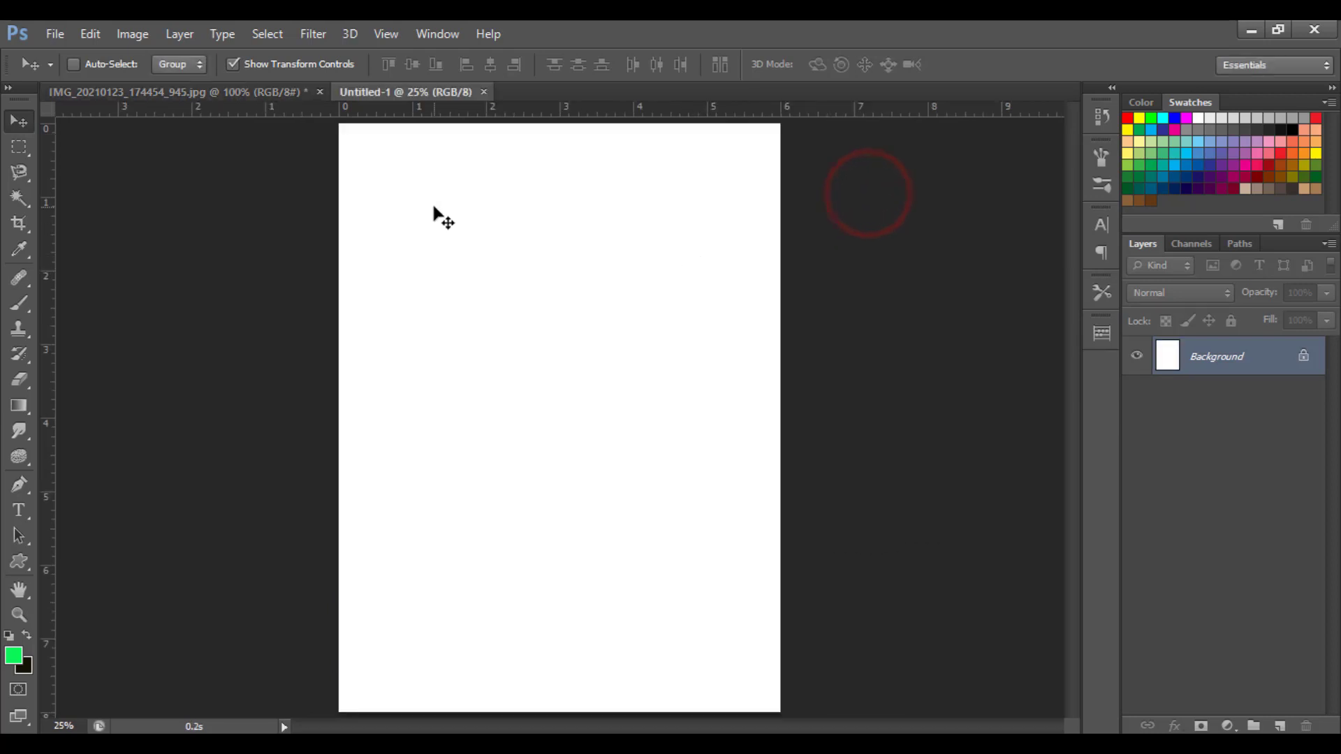
Step: Drag the retouched photo into Untitled-1 as Layer 1 and place it top-left
click(229, 94)
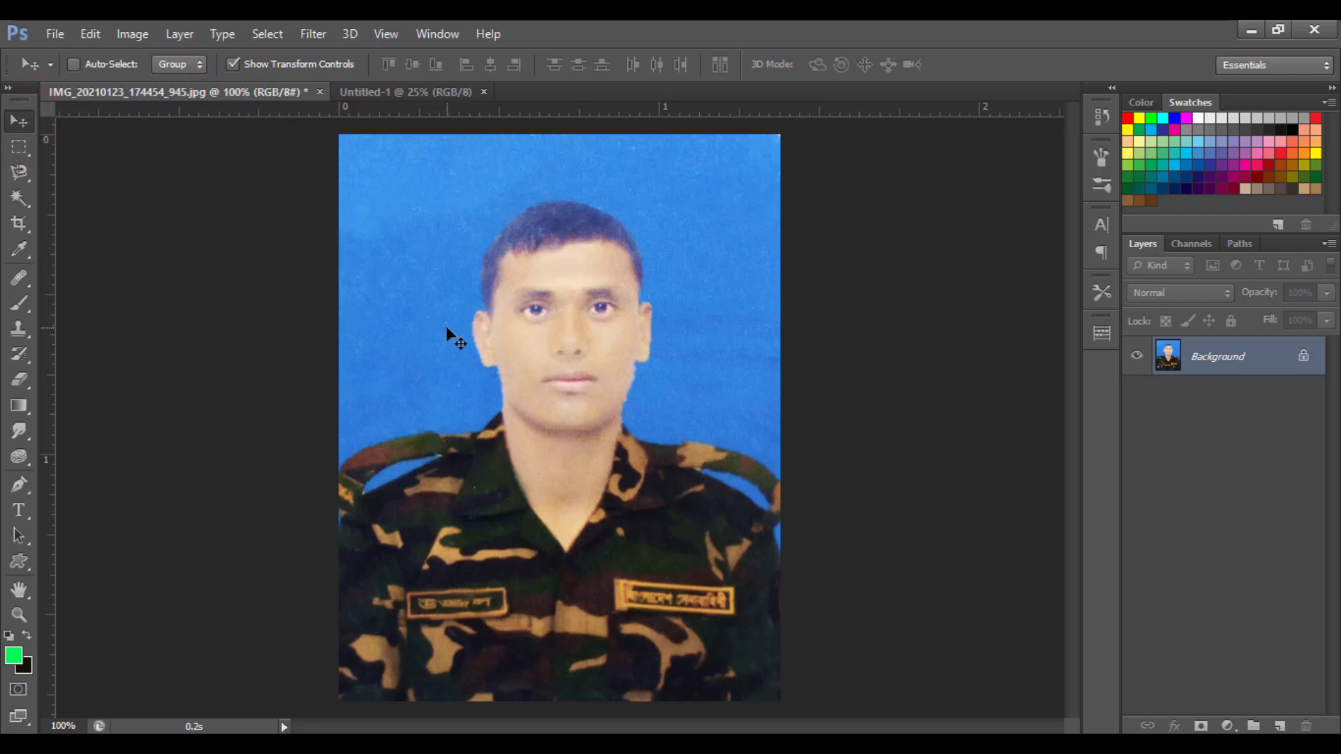
click(504, 326)
mouse_move(440, 219)
mouse_down()
mouse_move(399, 151)
mouse_move(399, 199)
mouse_up()
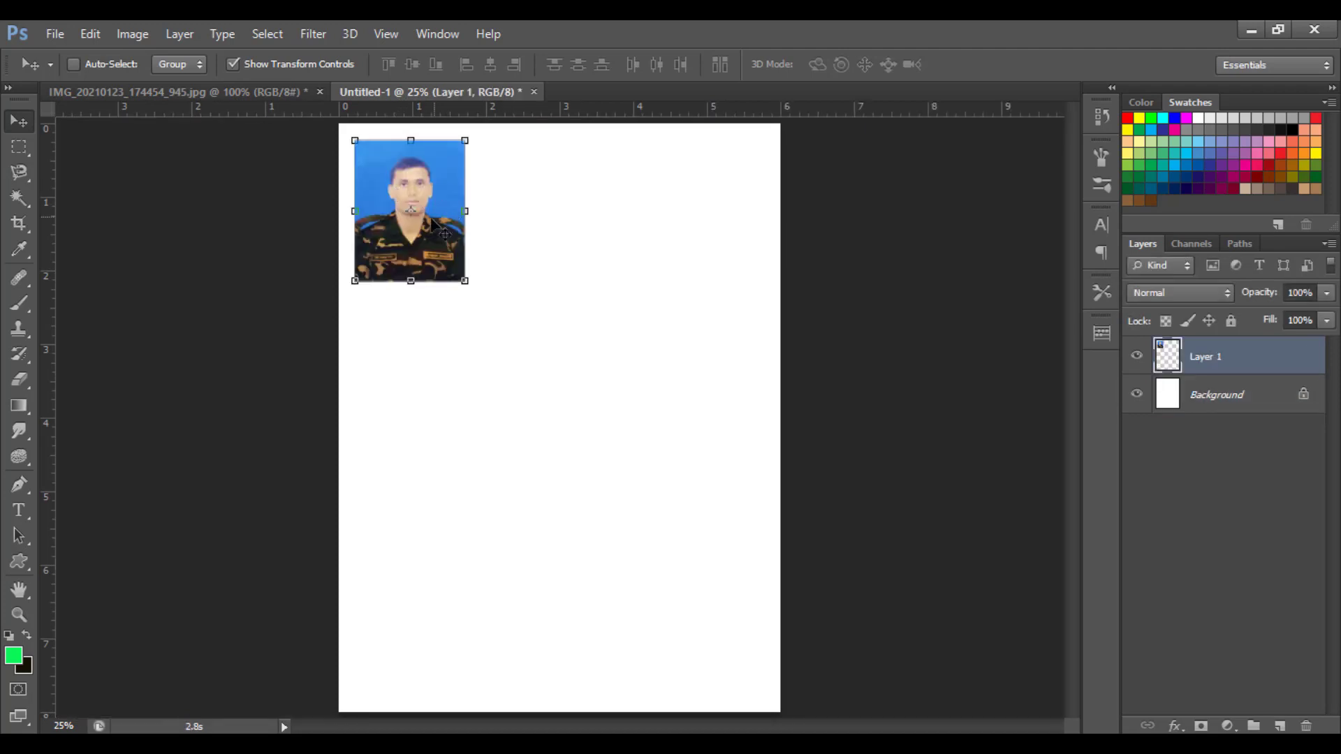
key(ctrl+t)
click(414, 208)
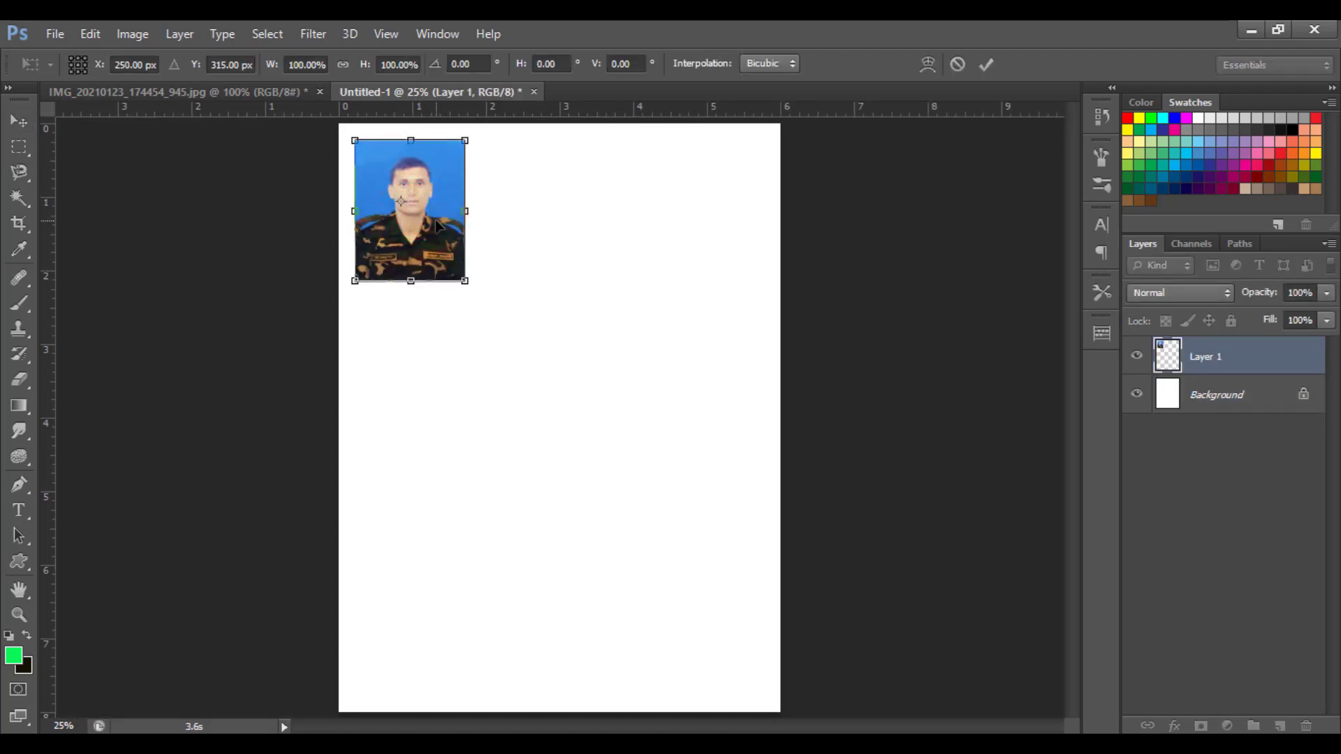
drag(414, 208, 433, 218)
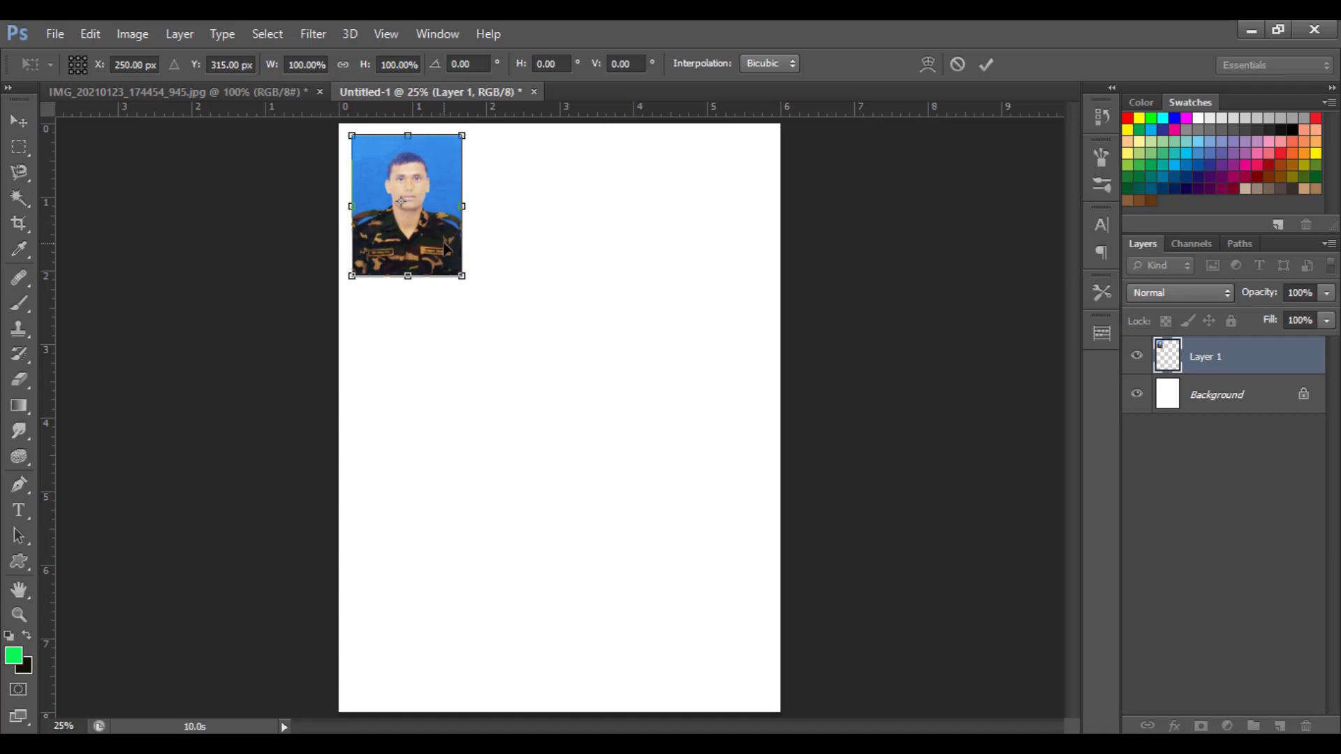
key(Return)
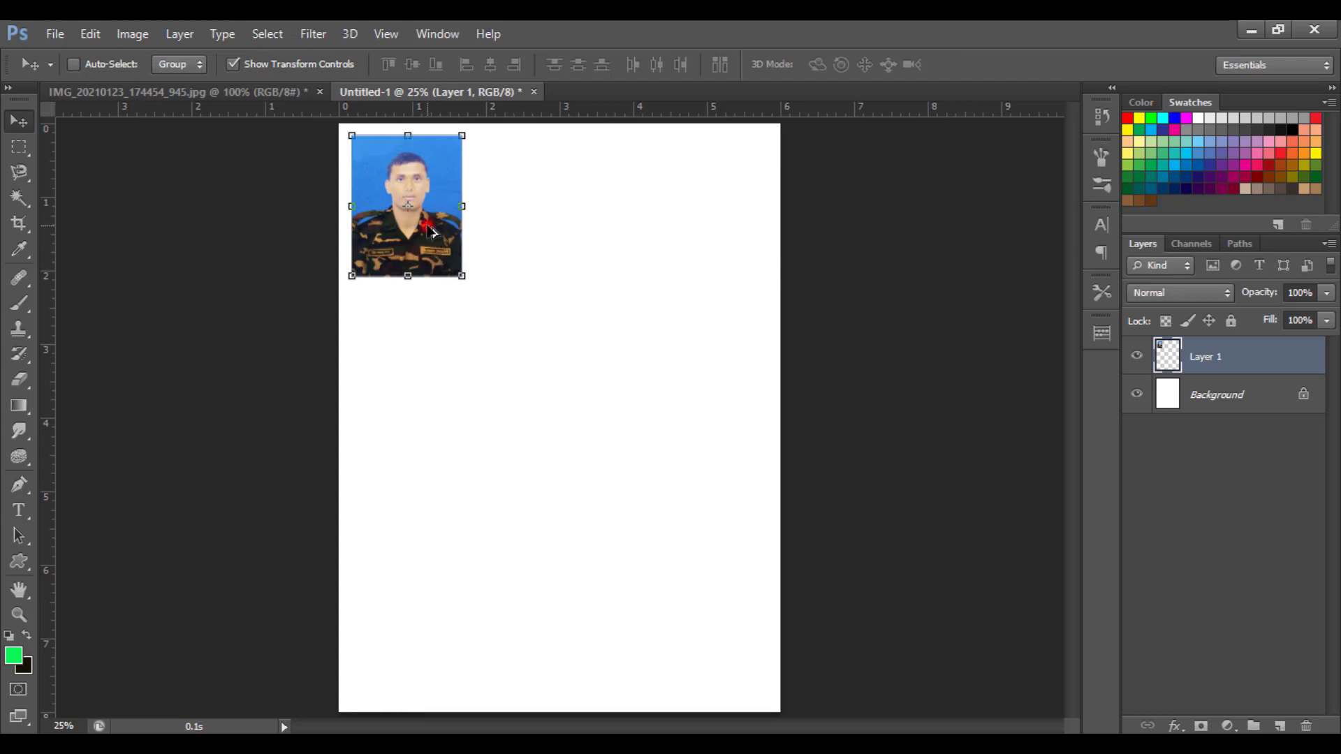
Step: Alt-drag two copies of the photo rightward to form a top row of three
drag(432, 232, 557, 236)
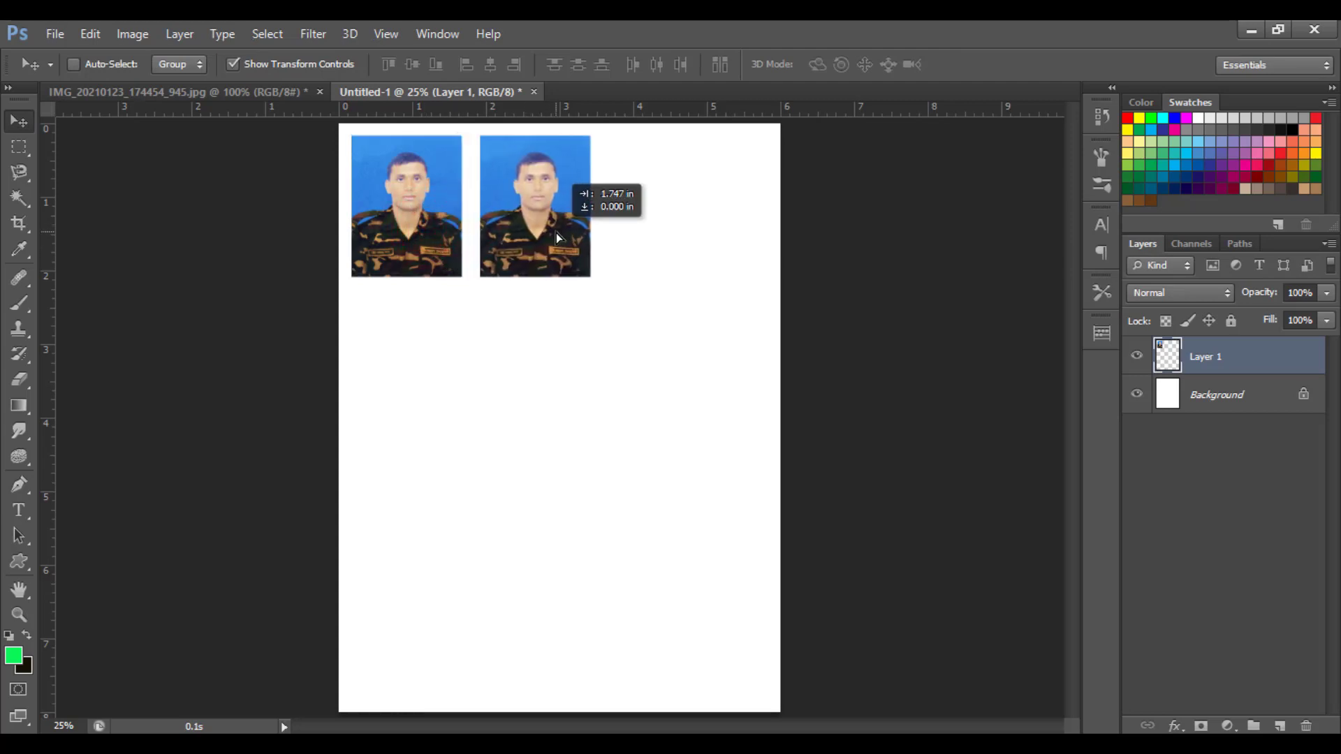
drag(557, 236, 683, 241)
key(ctrl+minus)
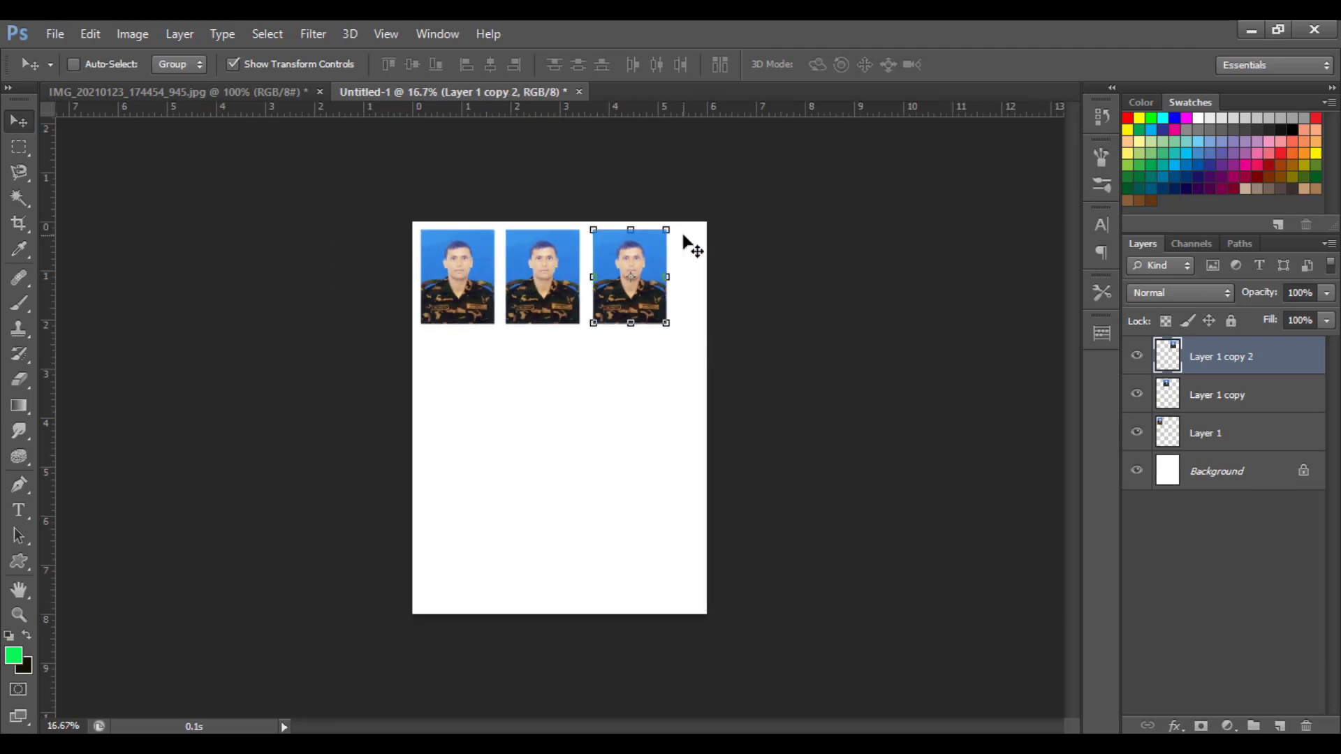
key(ctrl+plus)
key(ctrl+minus)
Step: Select the row's three layers and duplicate it downward twice into three rows
shift+click(1270, 396)
shift+click(1263, 429)
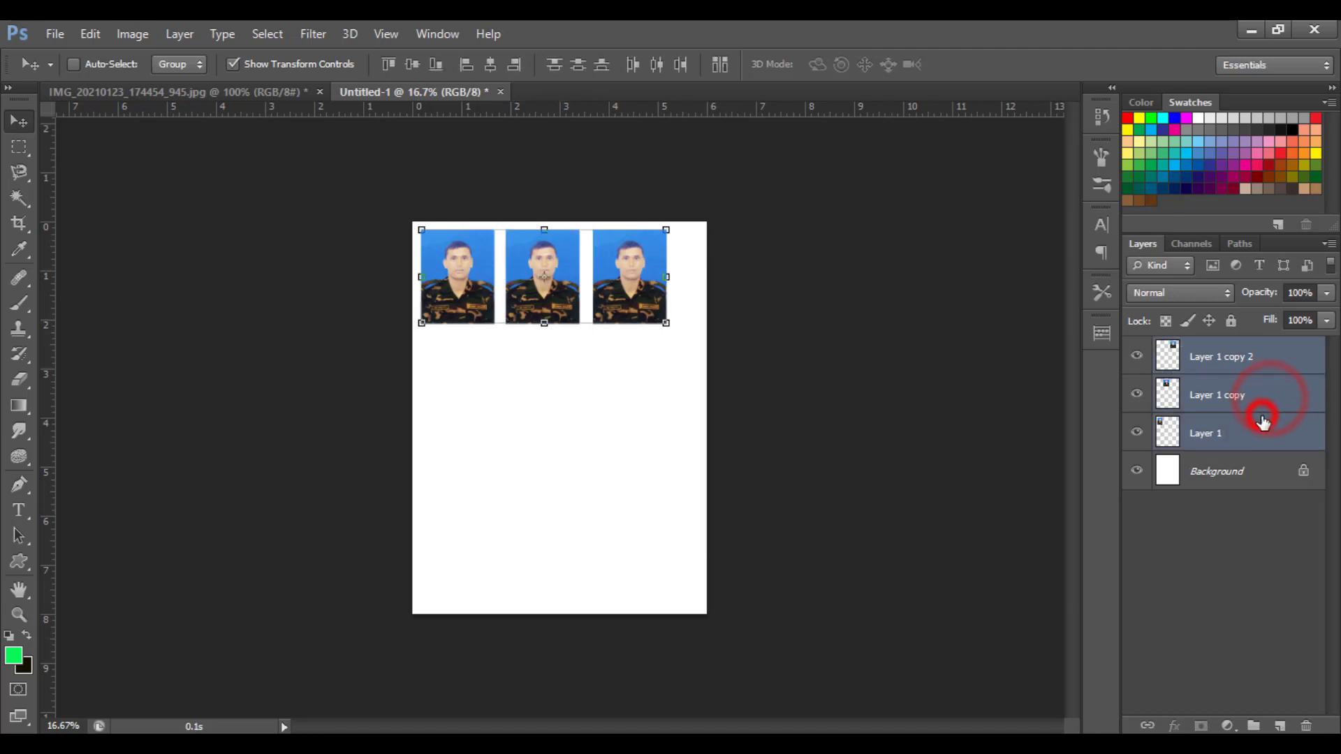
drag(605, 292, 610, 396)
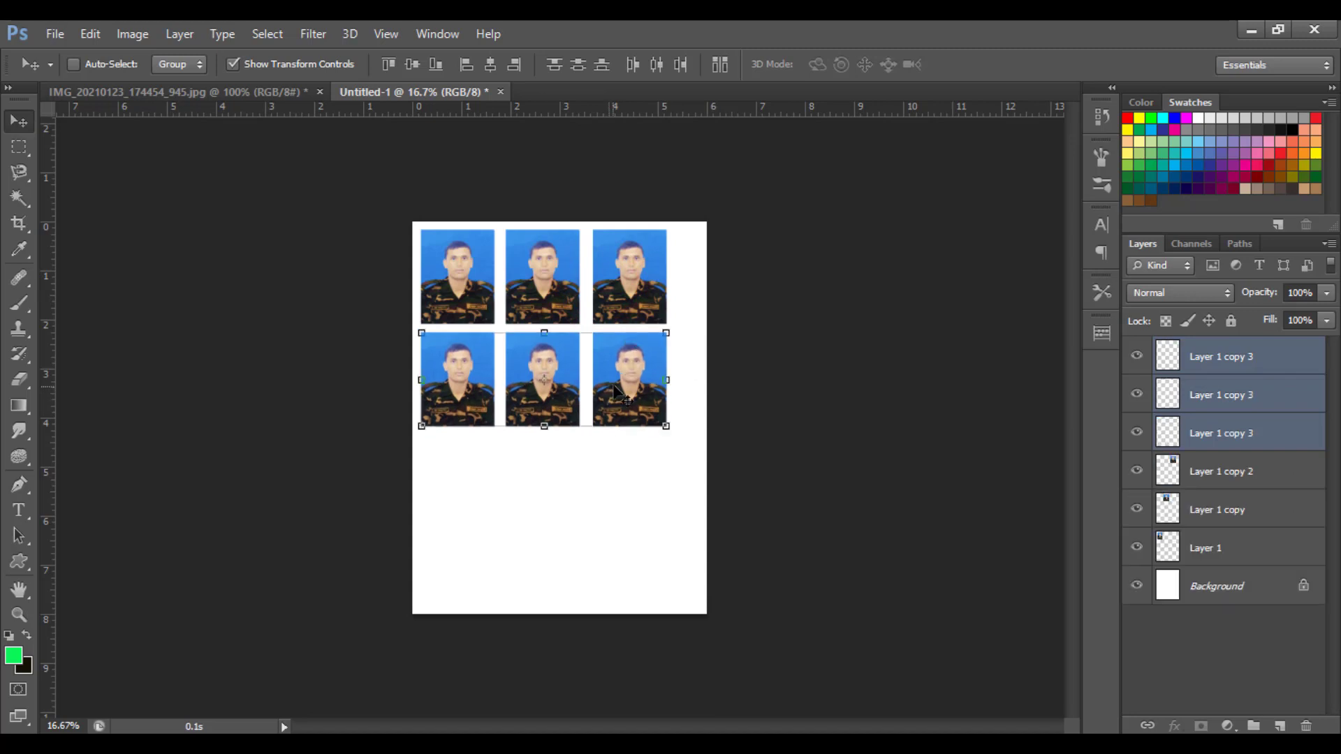
key(ctrl+plus)
key(ctrl+plus)
drag(722, 419, 736, 630)
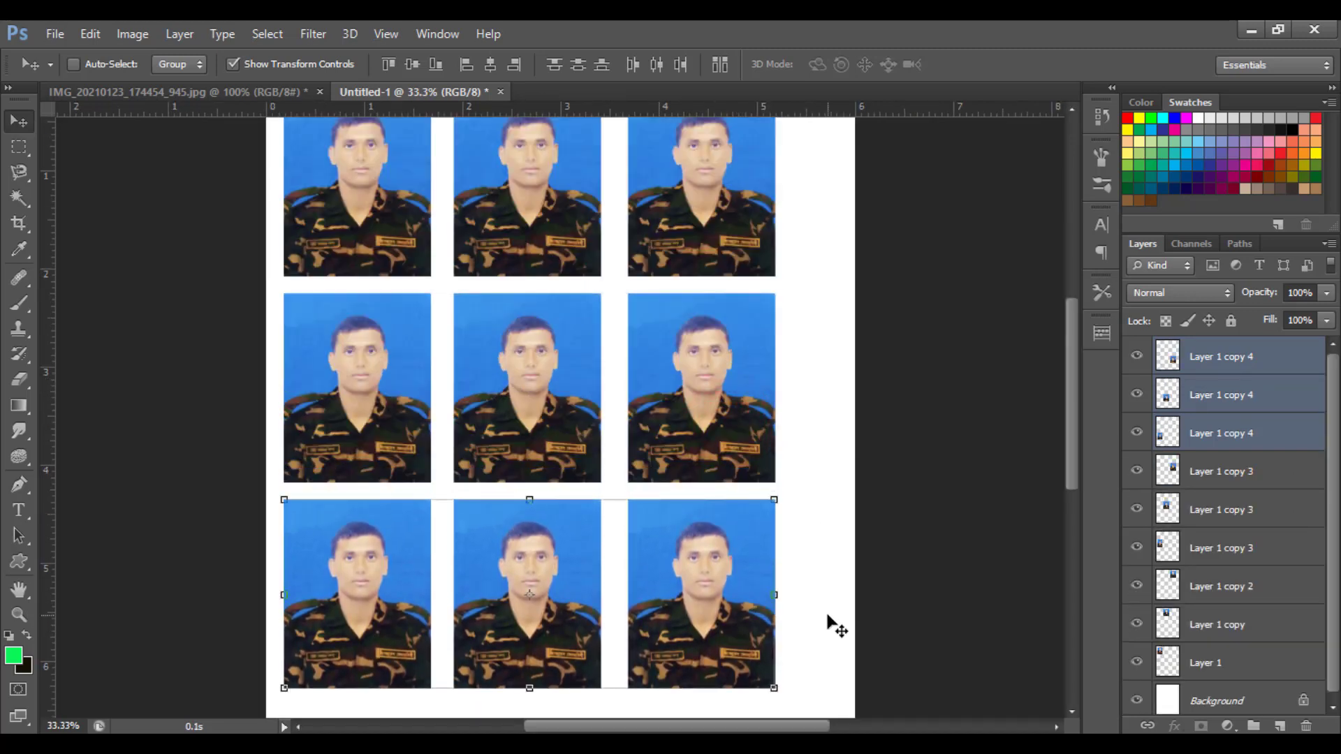
key(ctrl+minus)
key(ctrl+minus)
key(ctrl+minus)
key(ctrl+plus)
key(ctrl+plus)
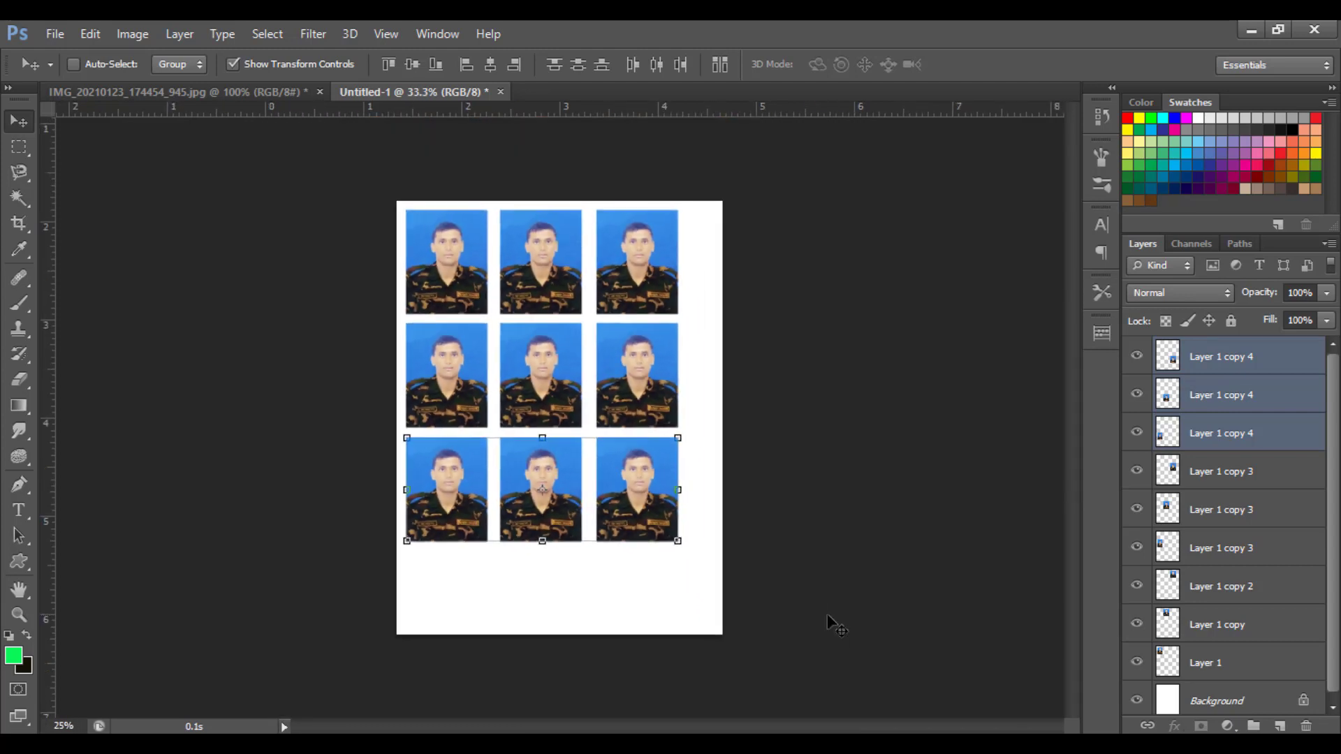